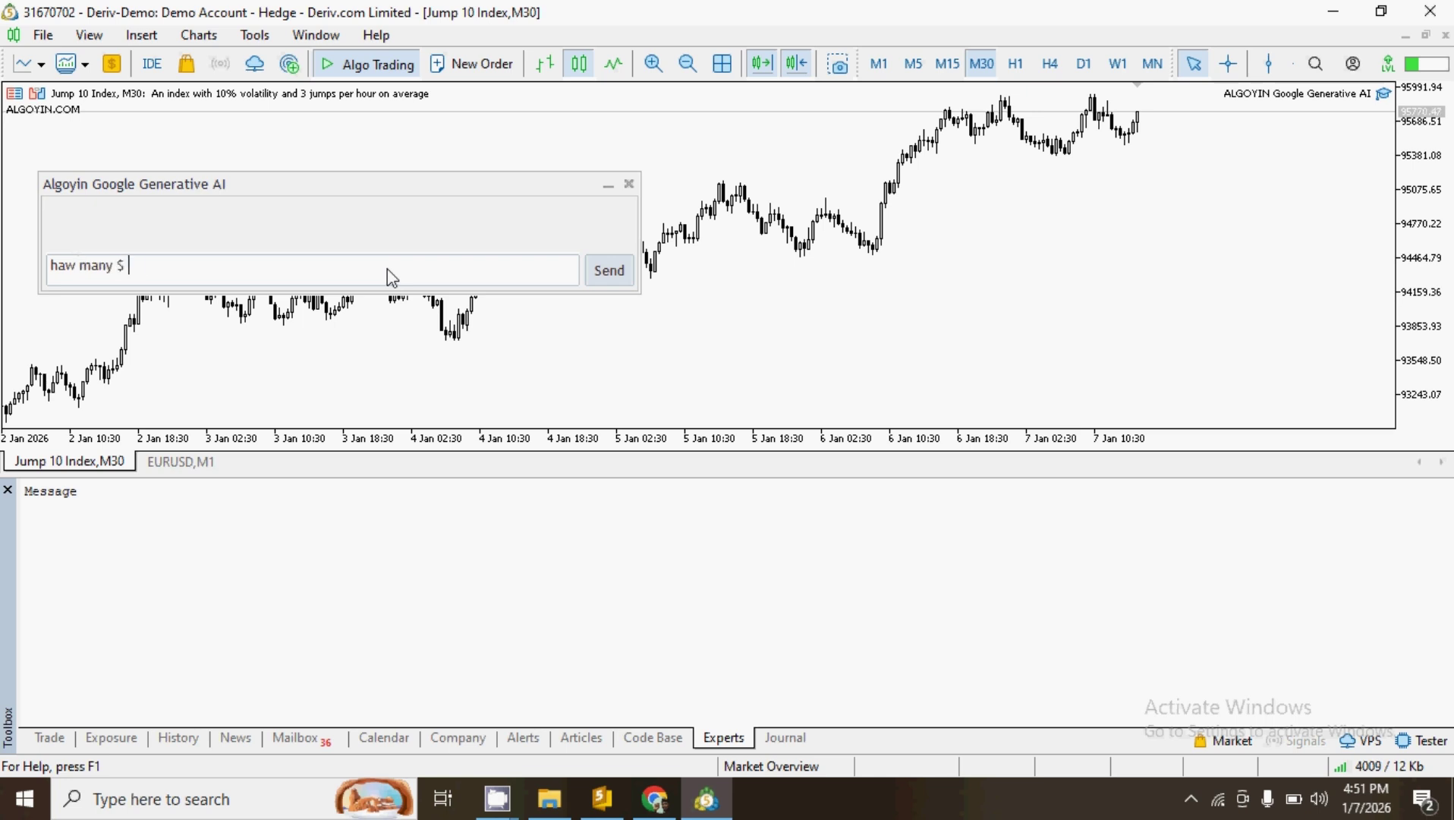
type("is 3% ")
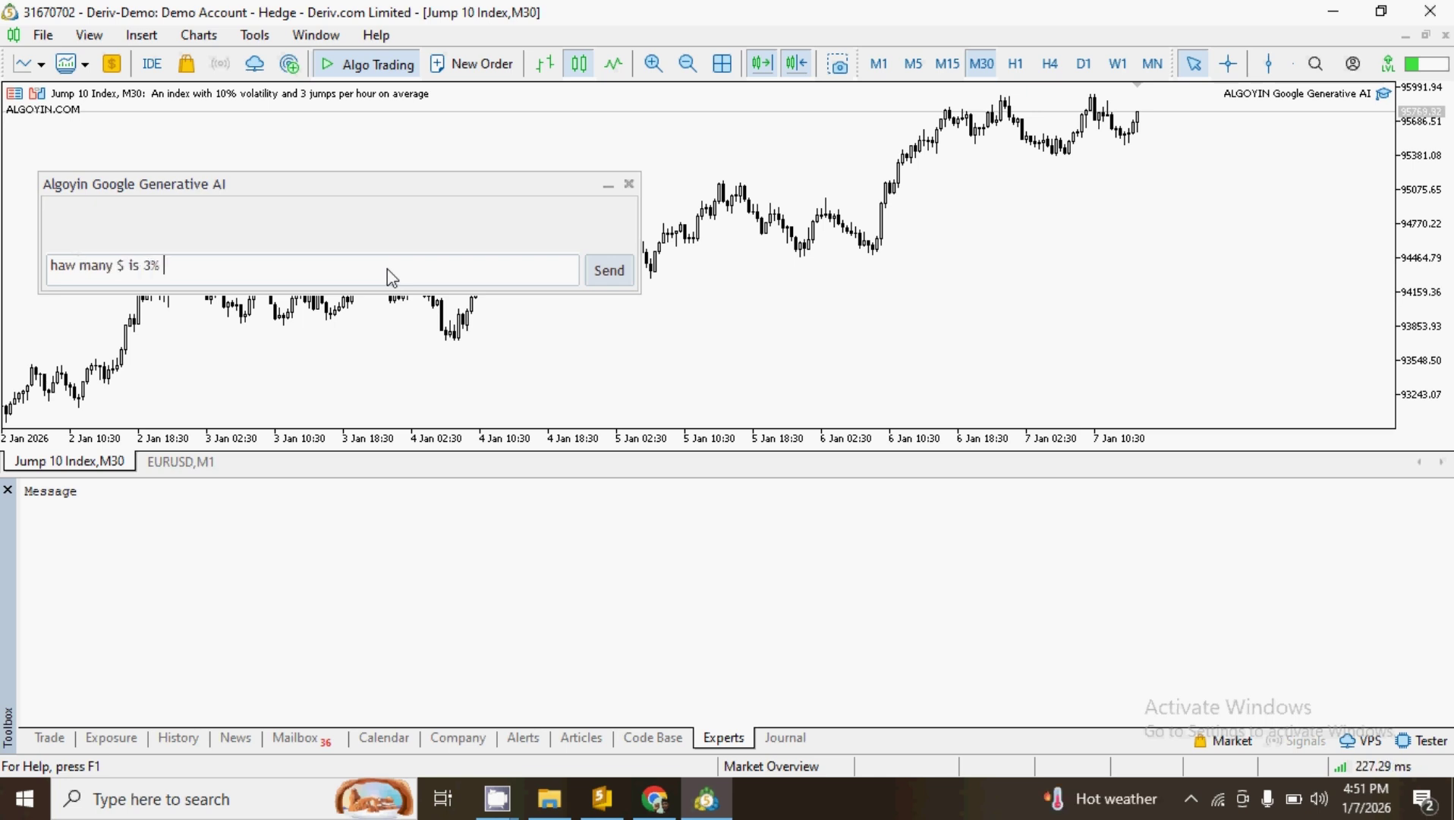
type("of $500")
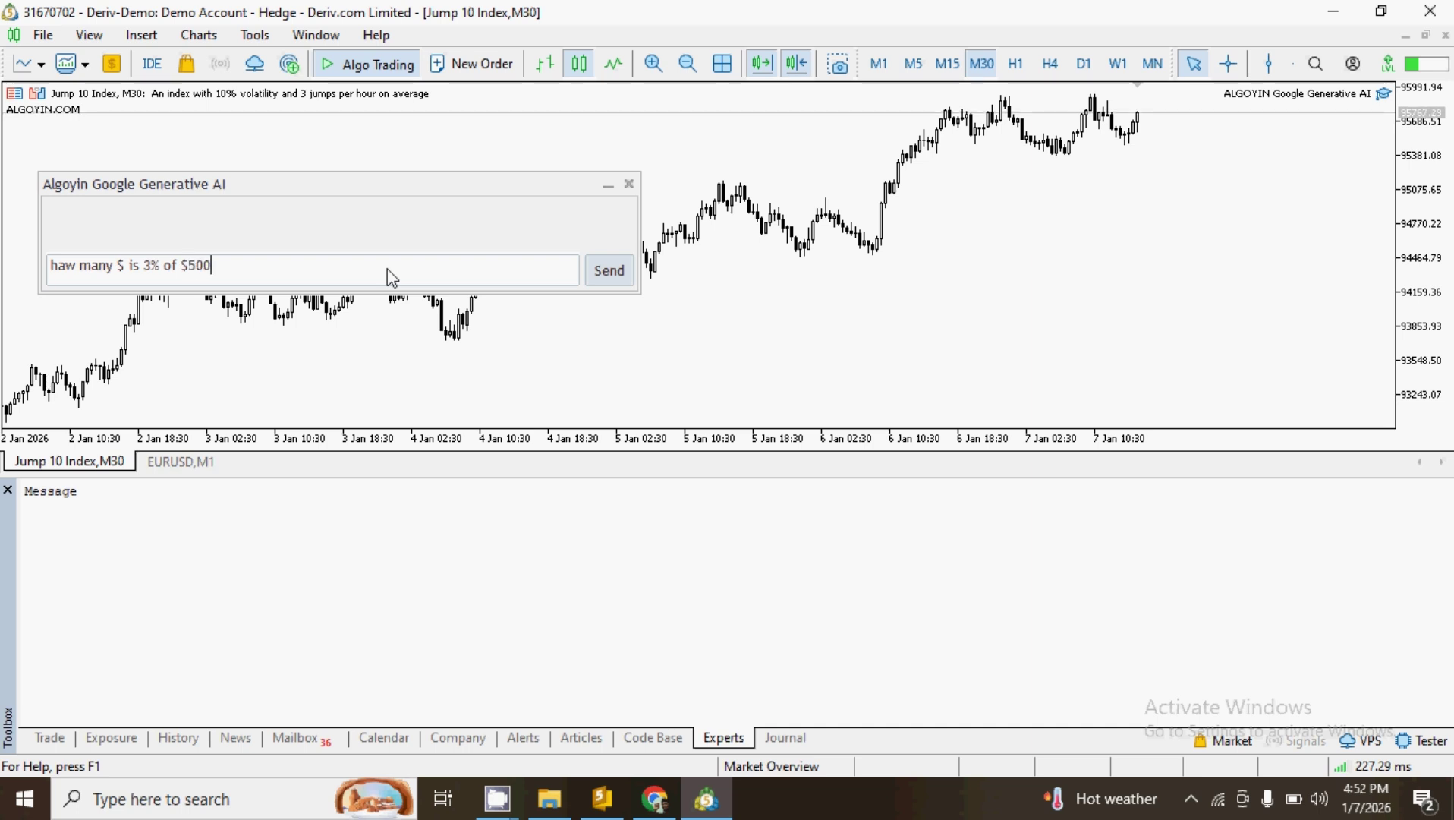
type(", direct ans")
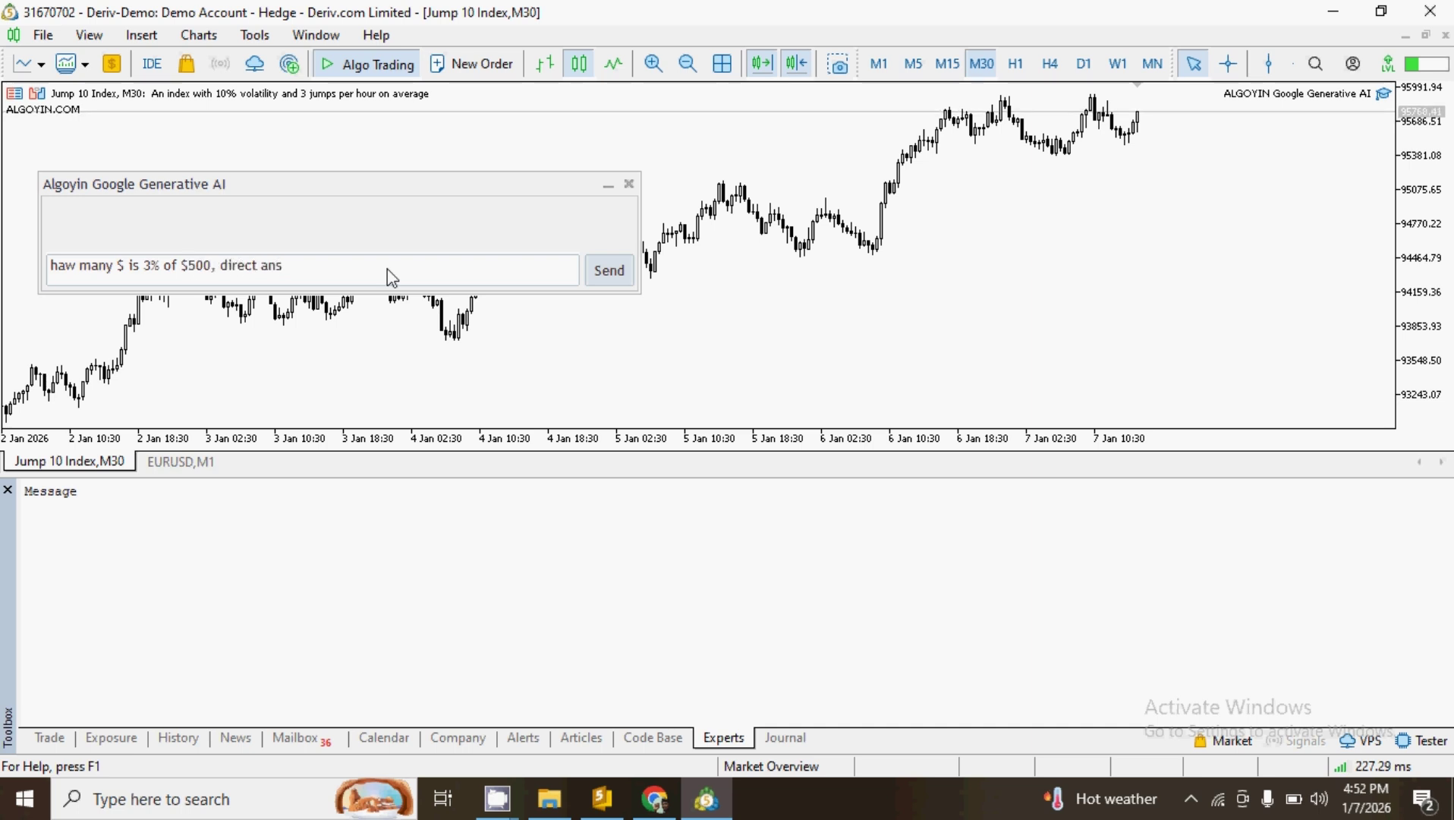
type("wer only")
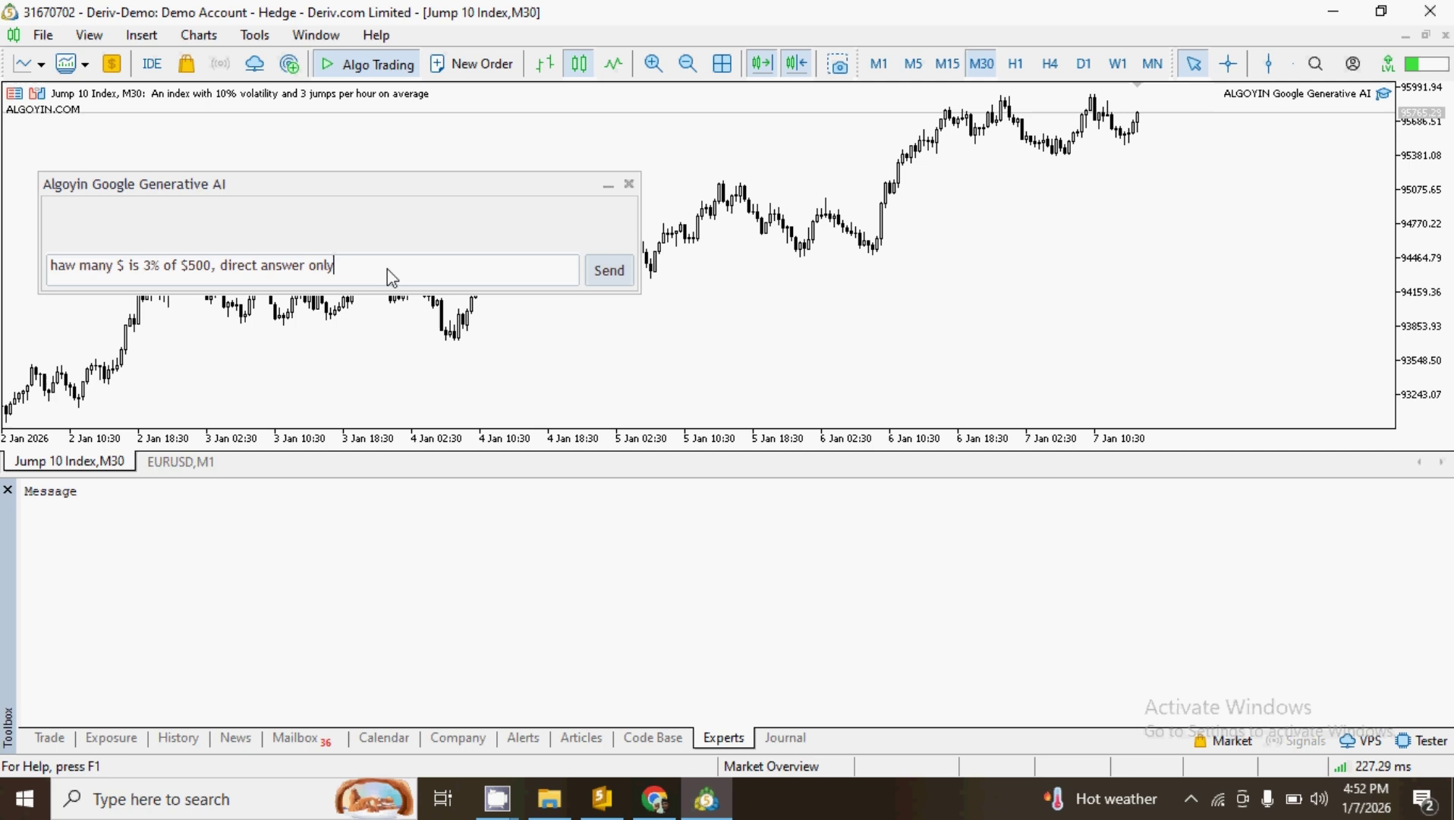
Send 'haw many $ is 3% of $500, direct answer only' to the Algoyin chat panel.
left_click(622, 275)
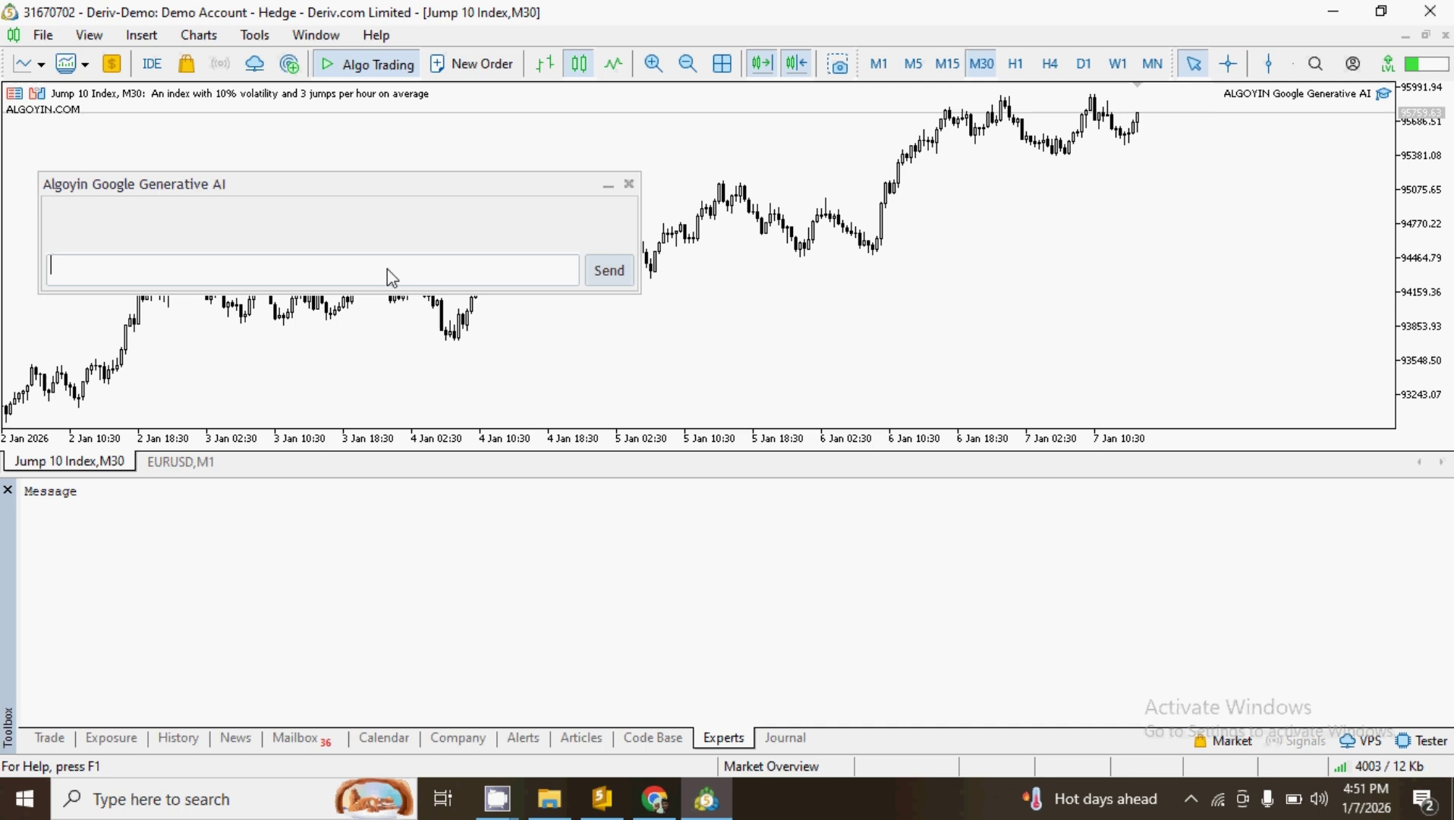
type("haw ")
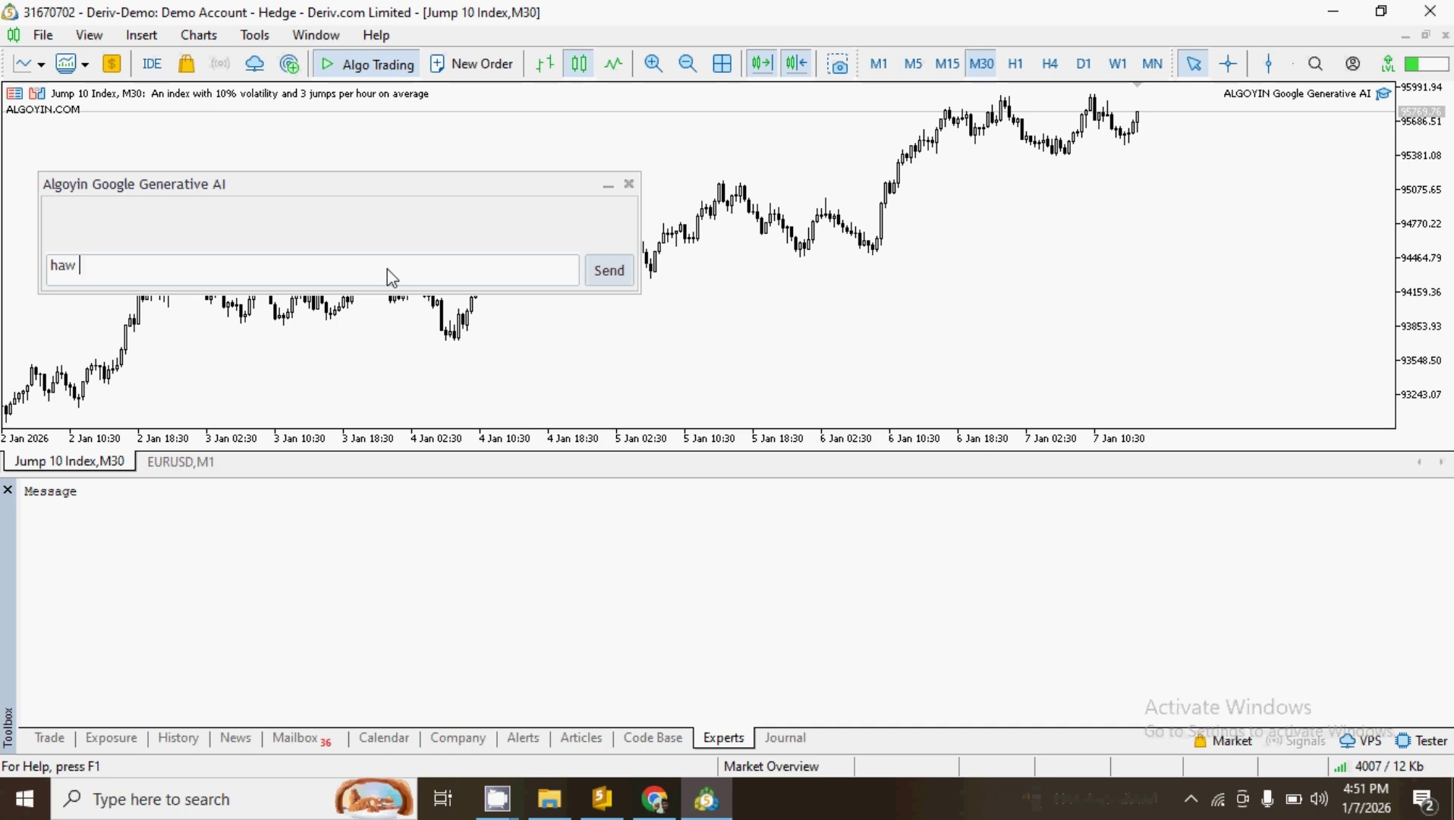
type("many $ ")
type("is")
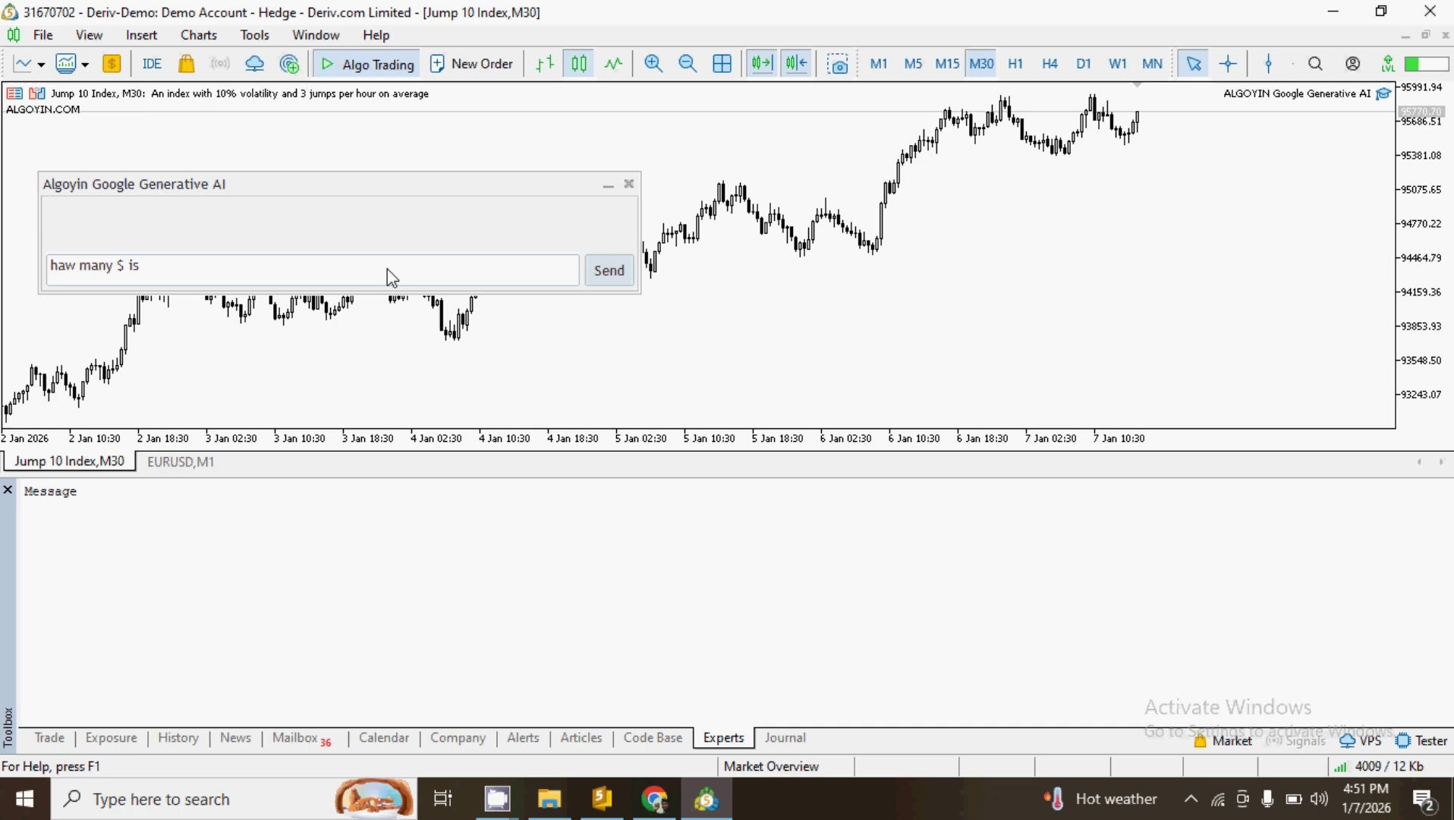
type(" #")
Correct the typo and resend the 3% of $500 question, getting the reply '$15'.
key("BackSpace")
type("3")
type("% of ")
type("$55")
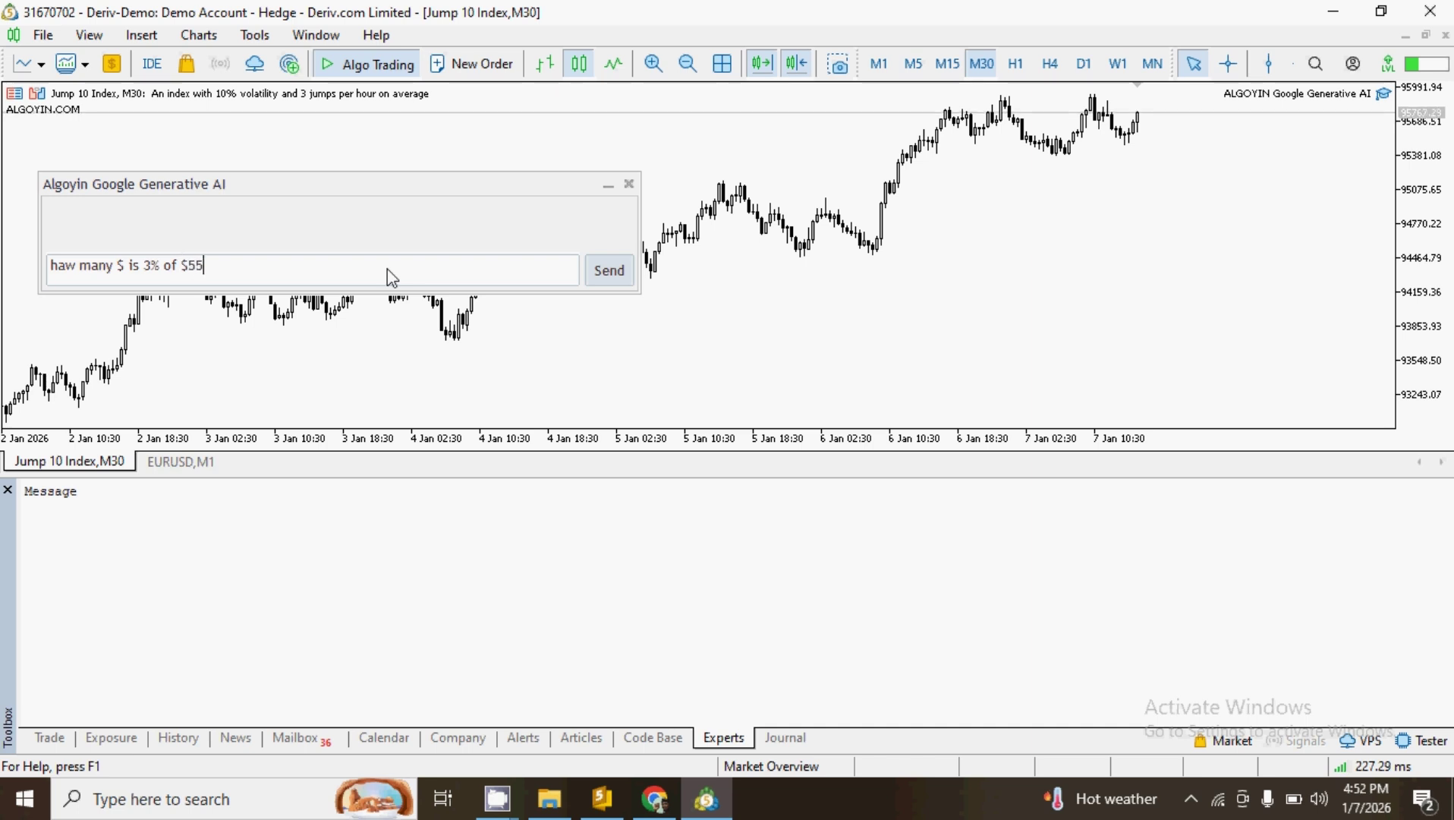
key("BackSpace")
type("00, d")
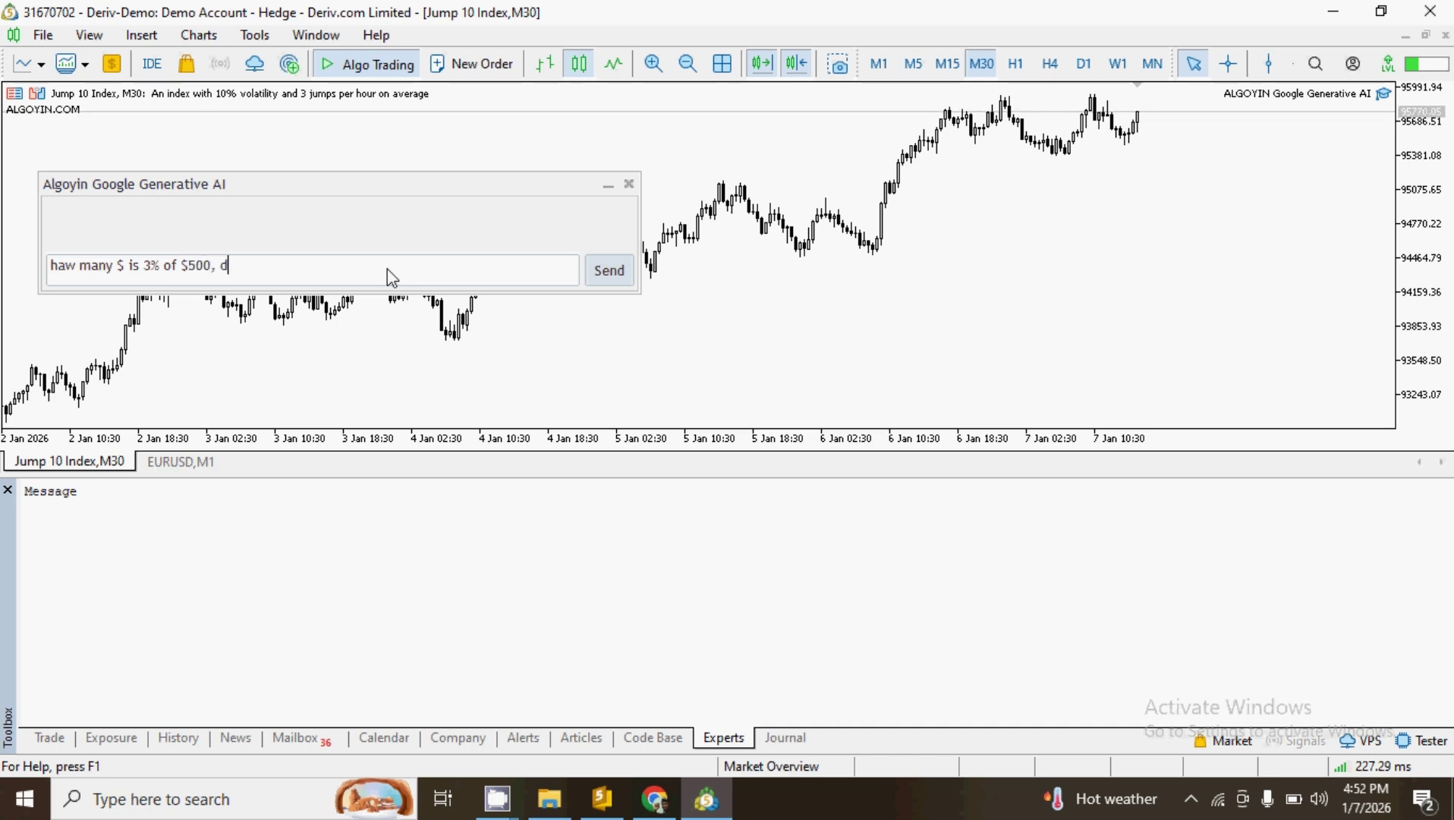
type("irect ans")
type("wer ")
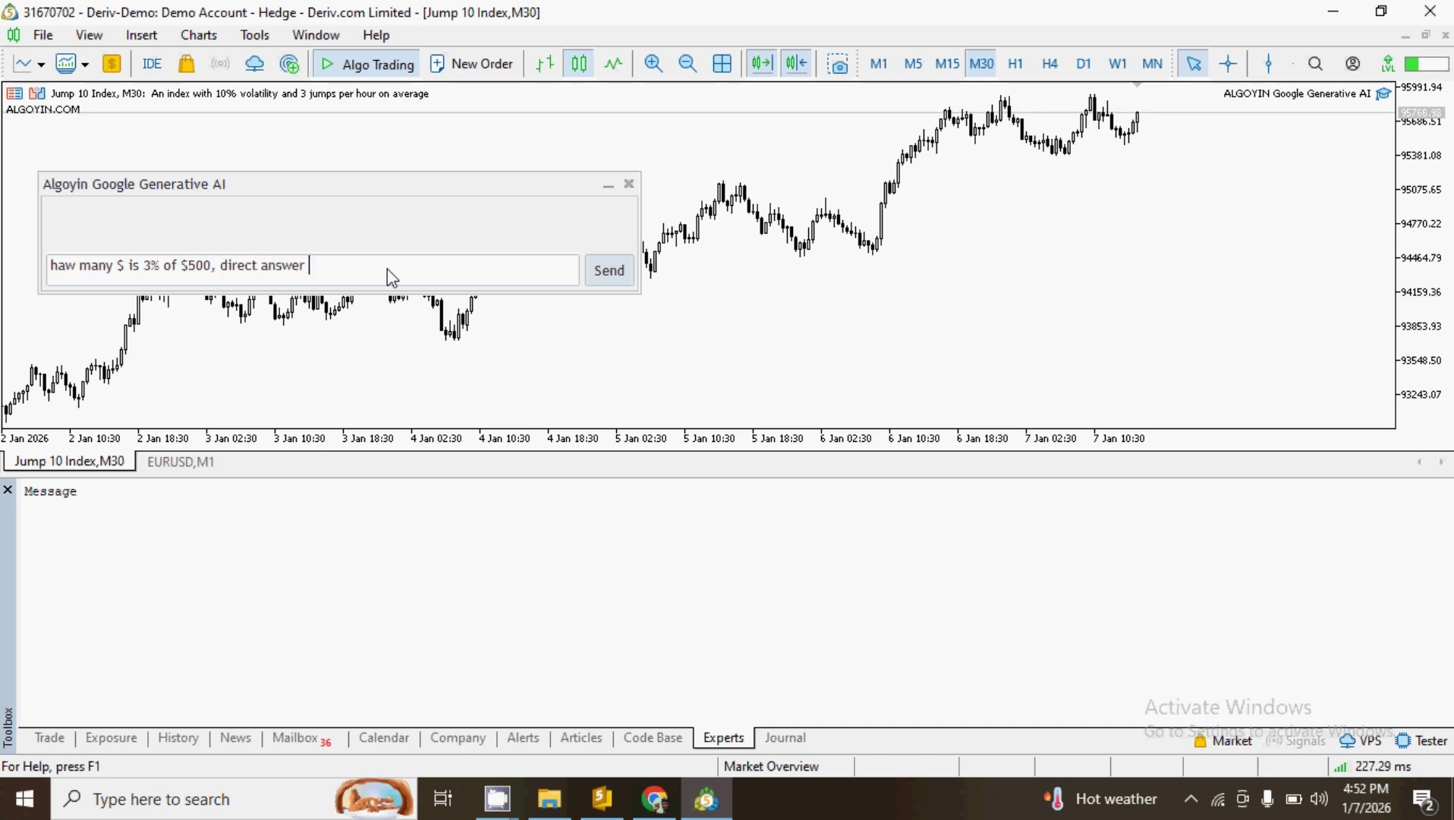
type("only")
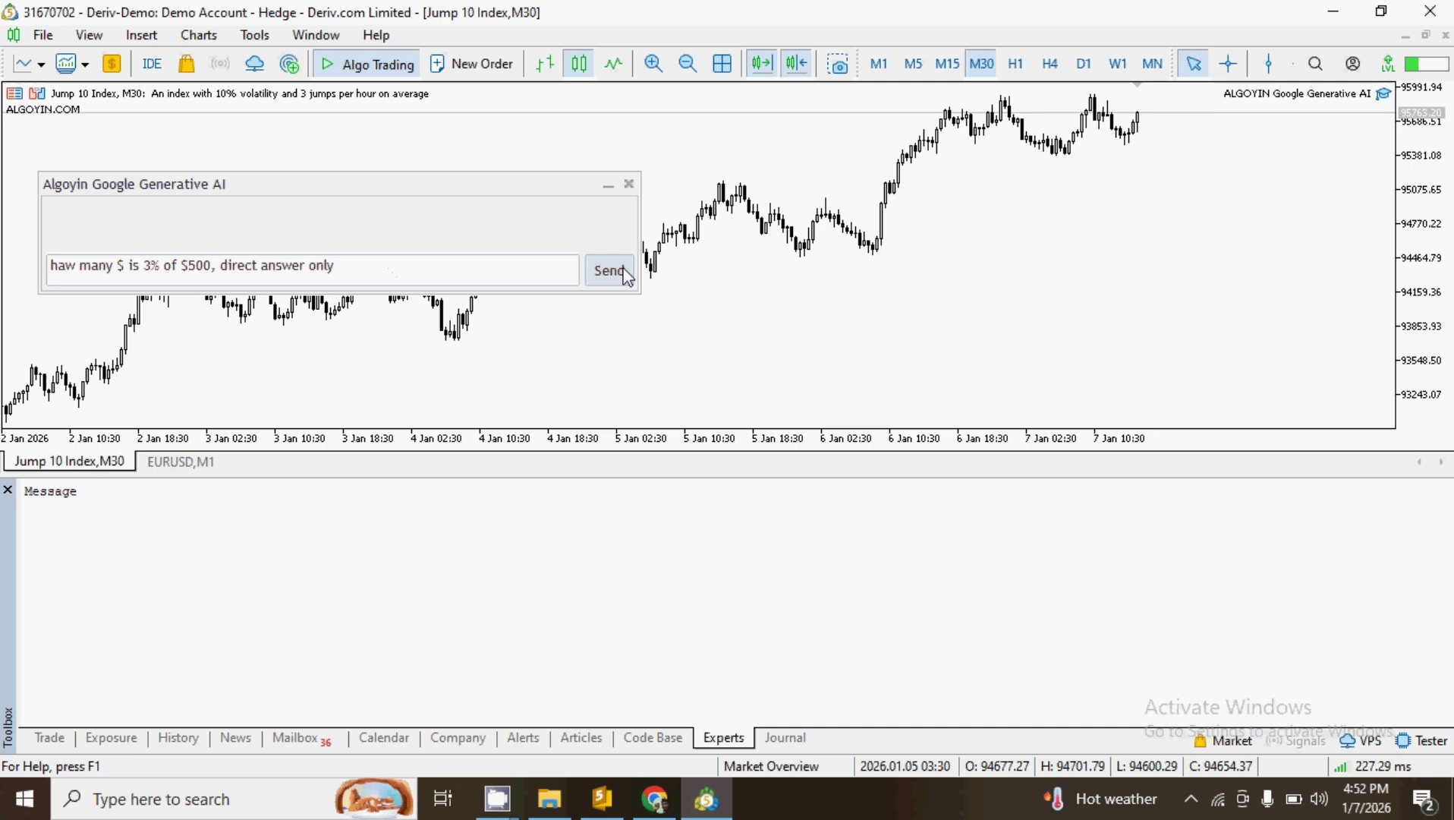
left_click(622, 271)
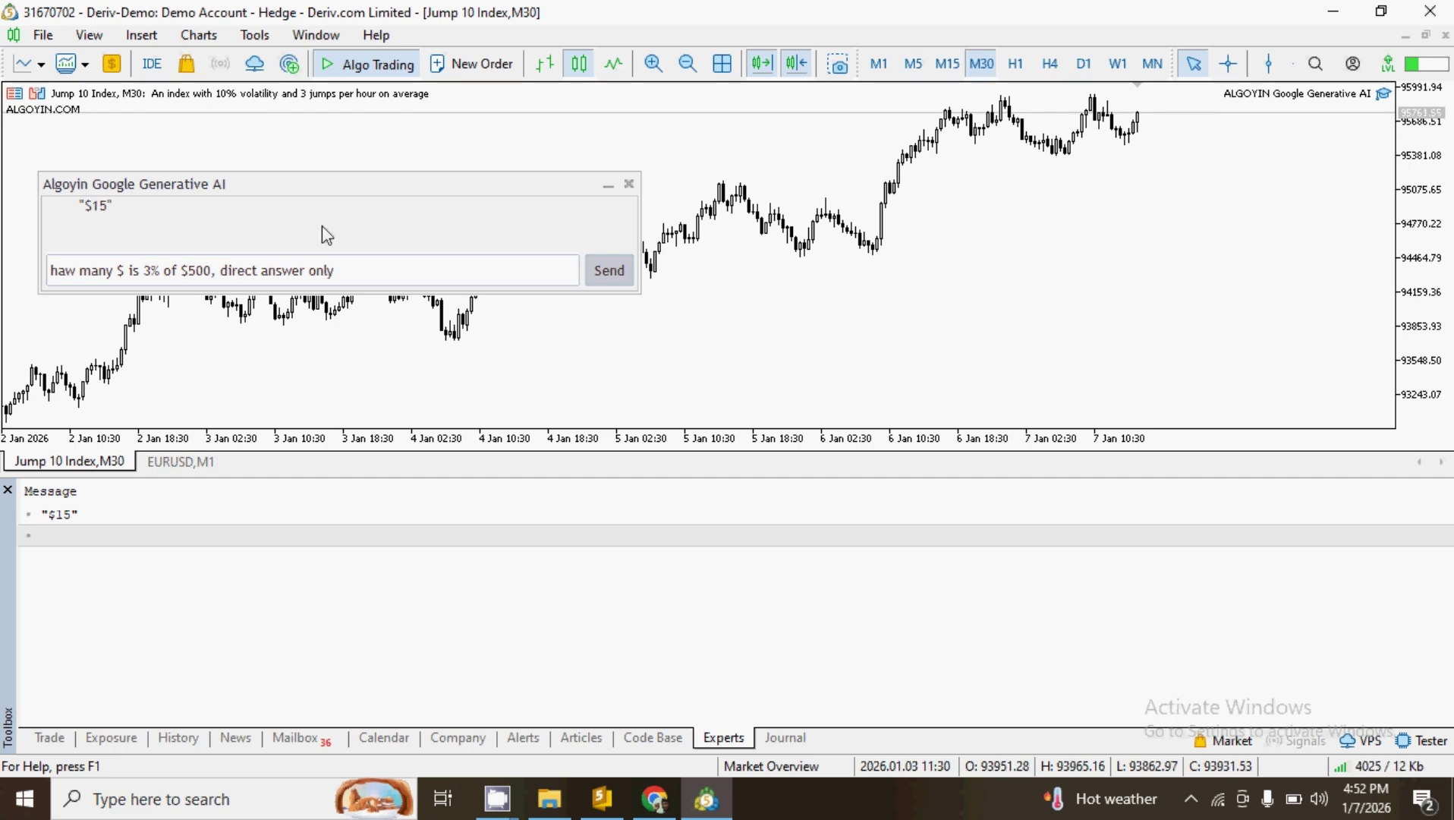
Select the old percentage question in the prompt box to replace it with 'Tell me about EURUSD'.
left_click(369, 266)
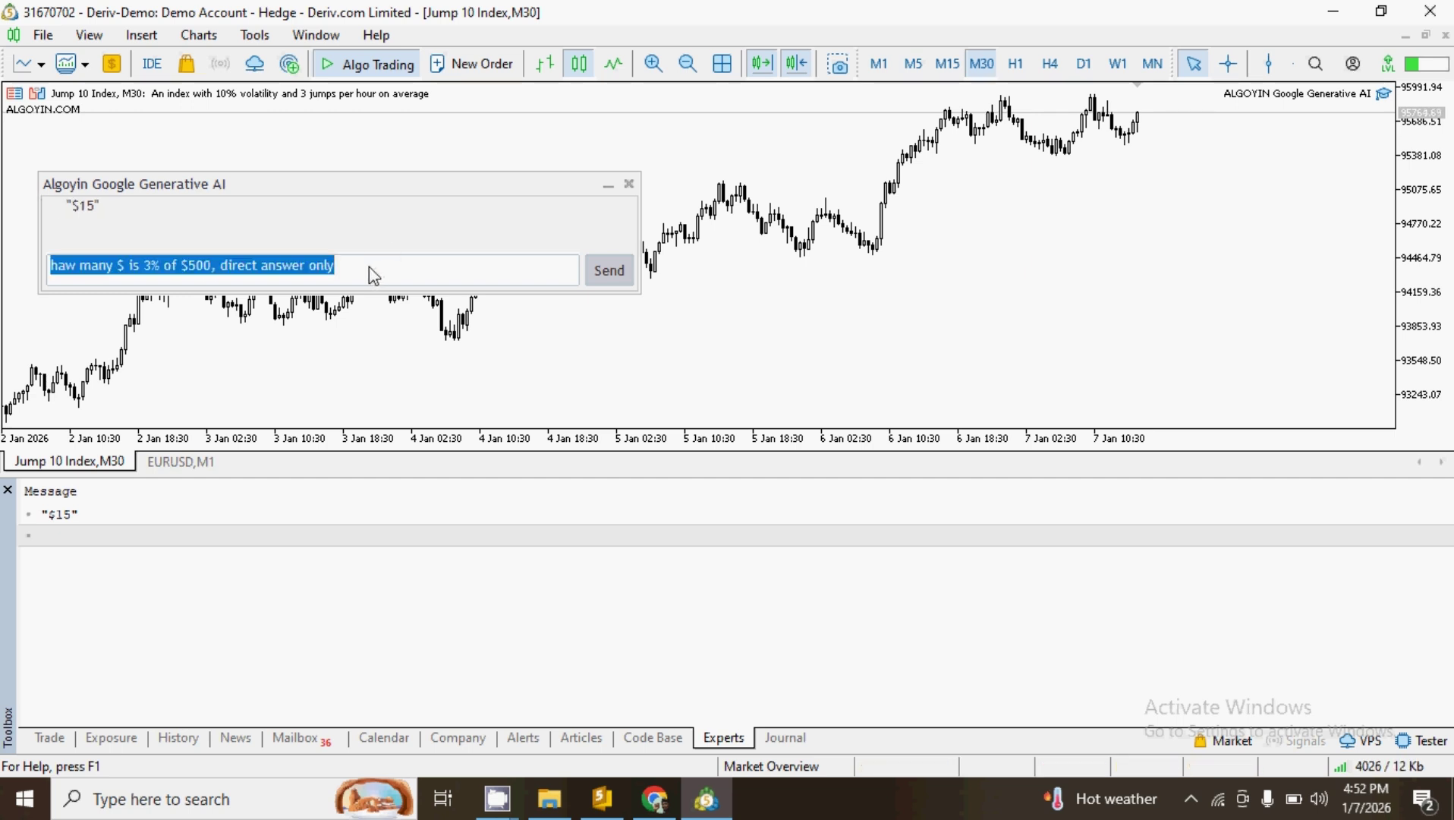
type("Tell")
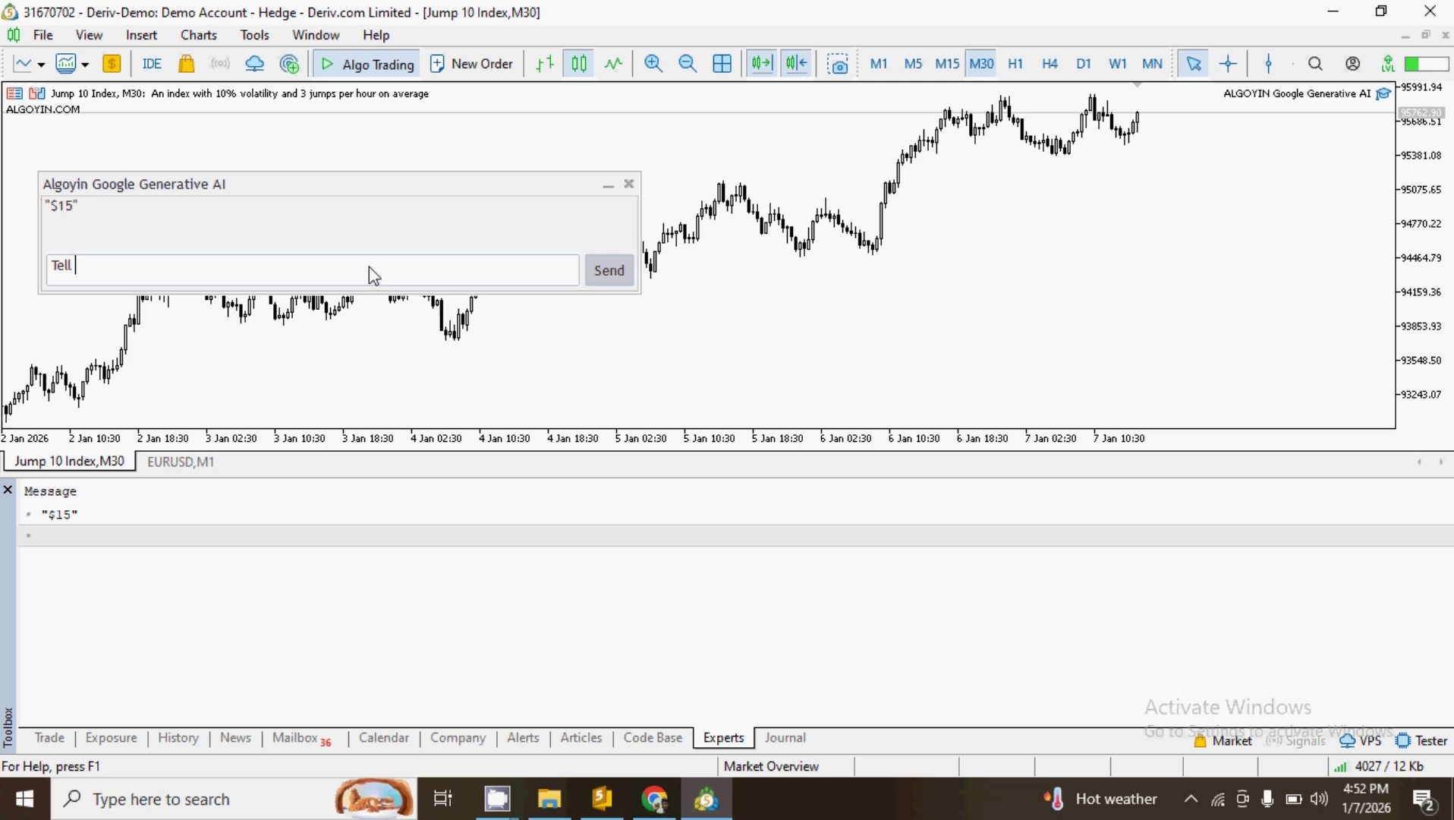
type(" me abou")
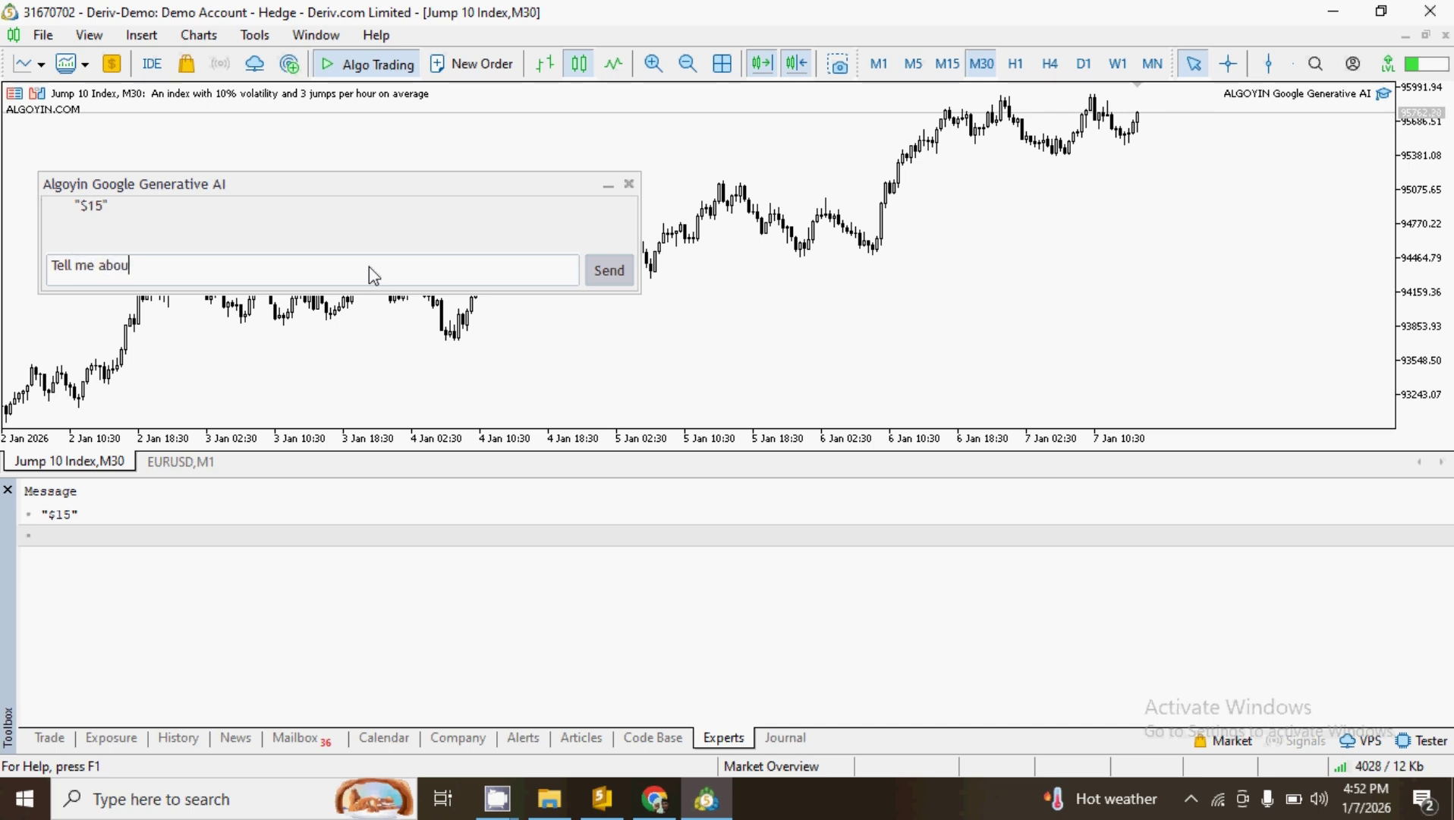
type("t EUR")
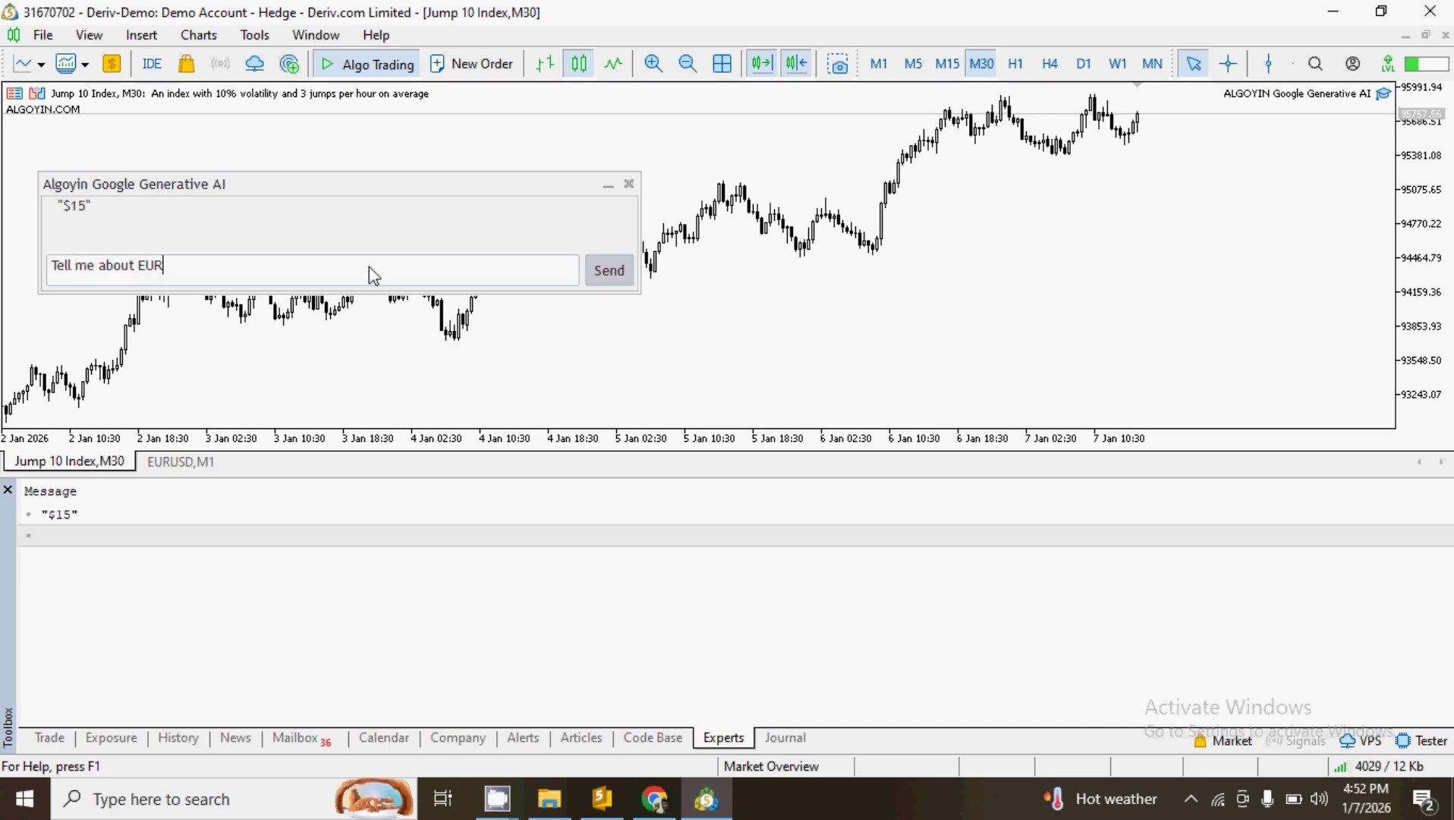
type("USD")
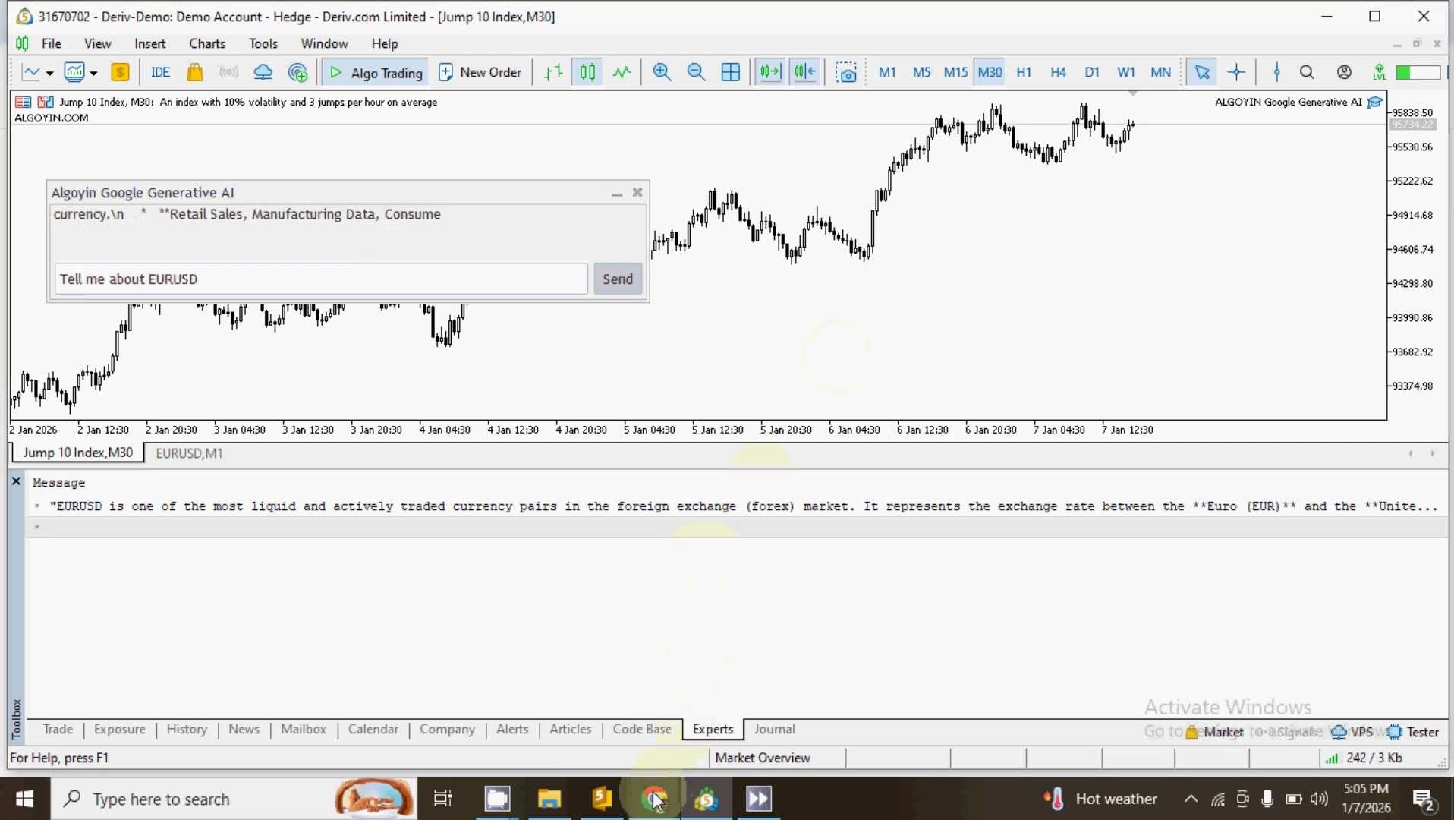
Load aistudio.google.com in Chrome and go to the Get API key page.
left_click(656, 801)
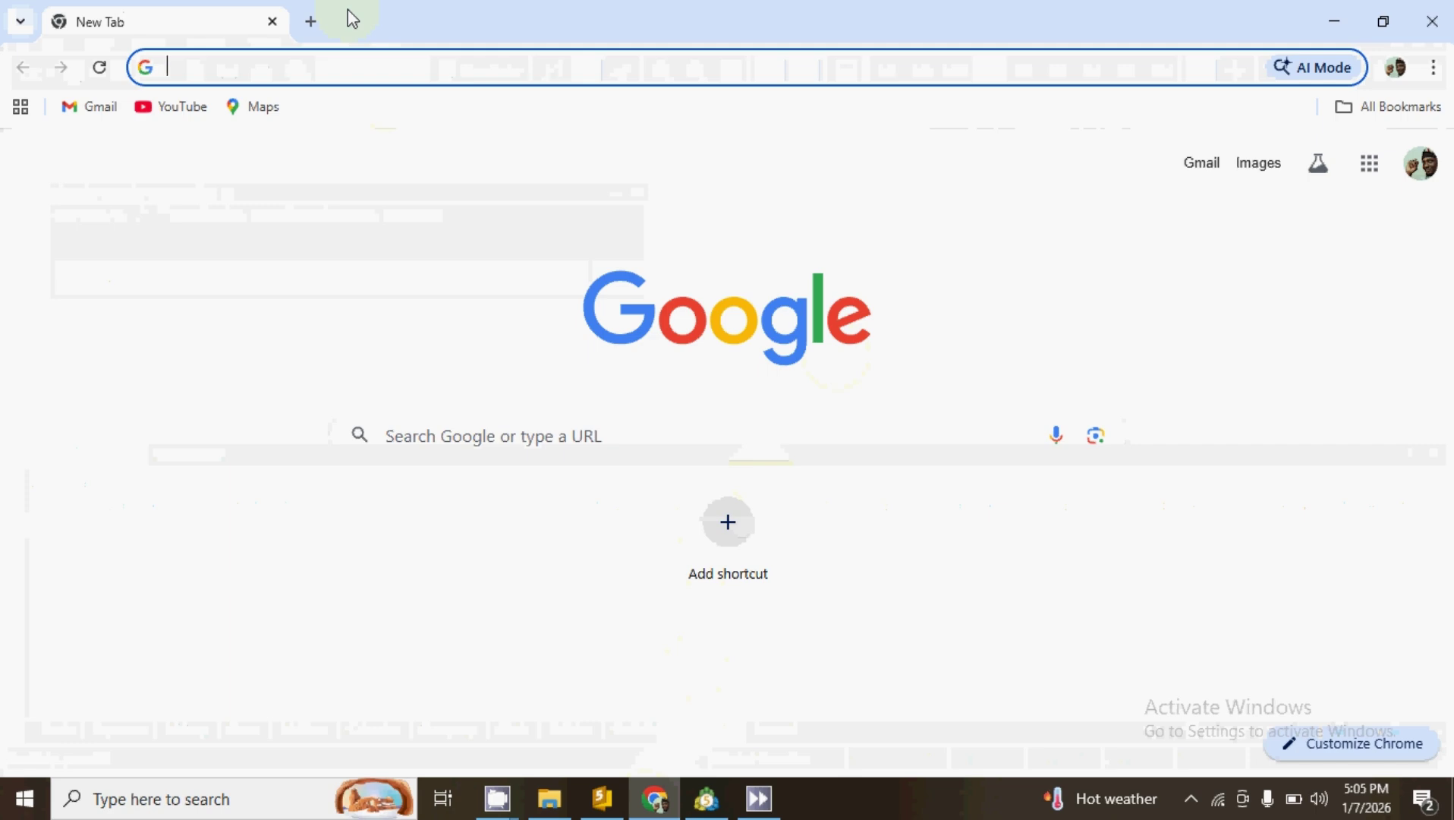
type("aistudio.google.com")
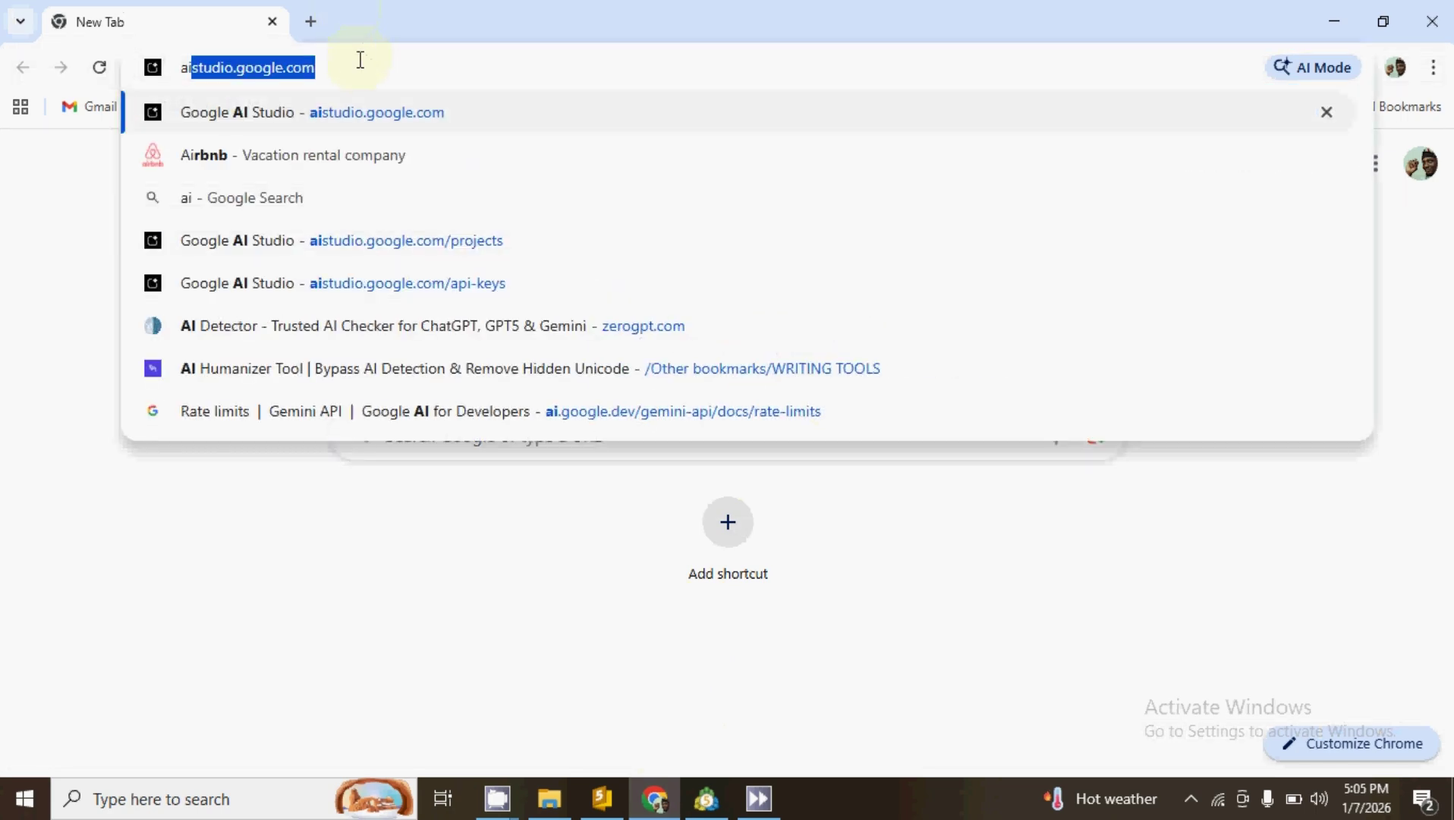
key("Right")
key("Return")
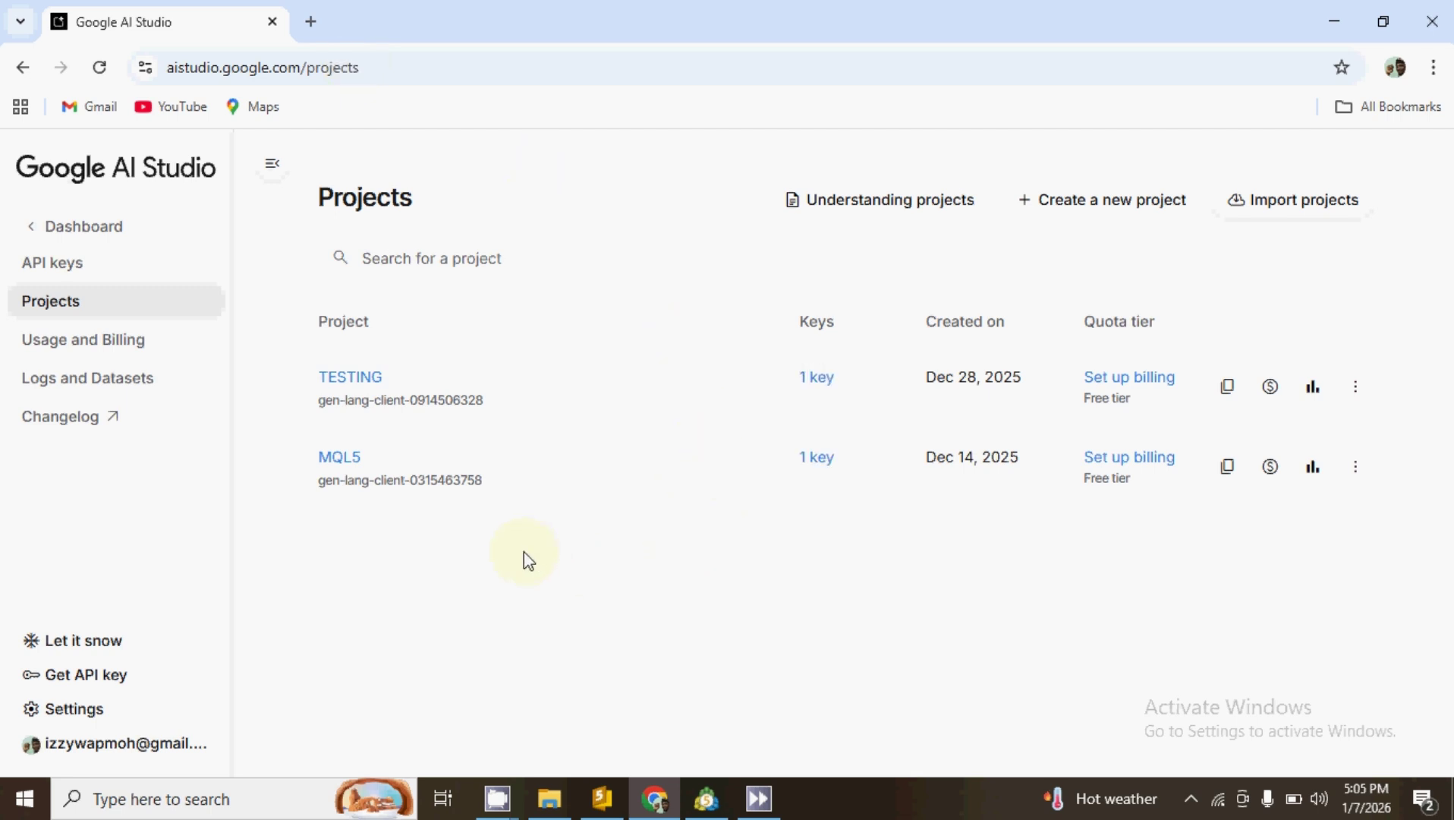
left_click(115, 687)
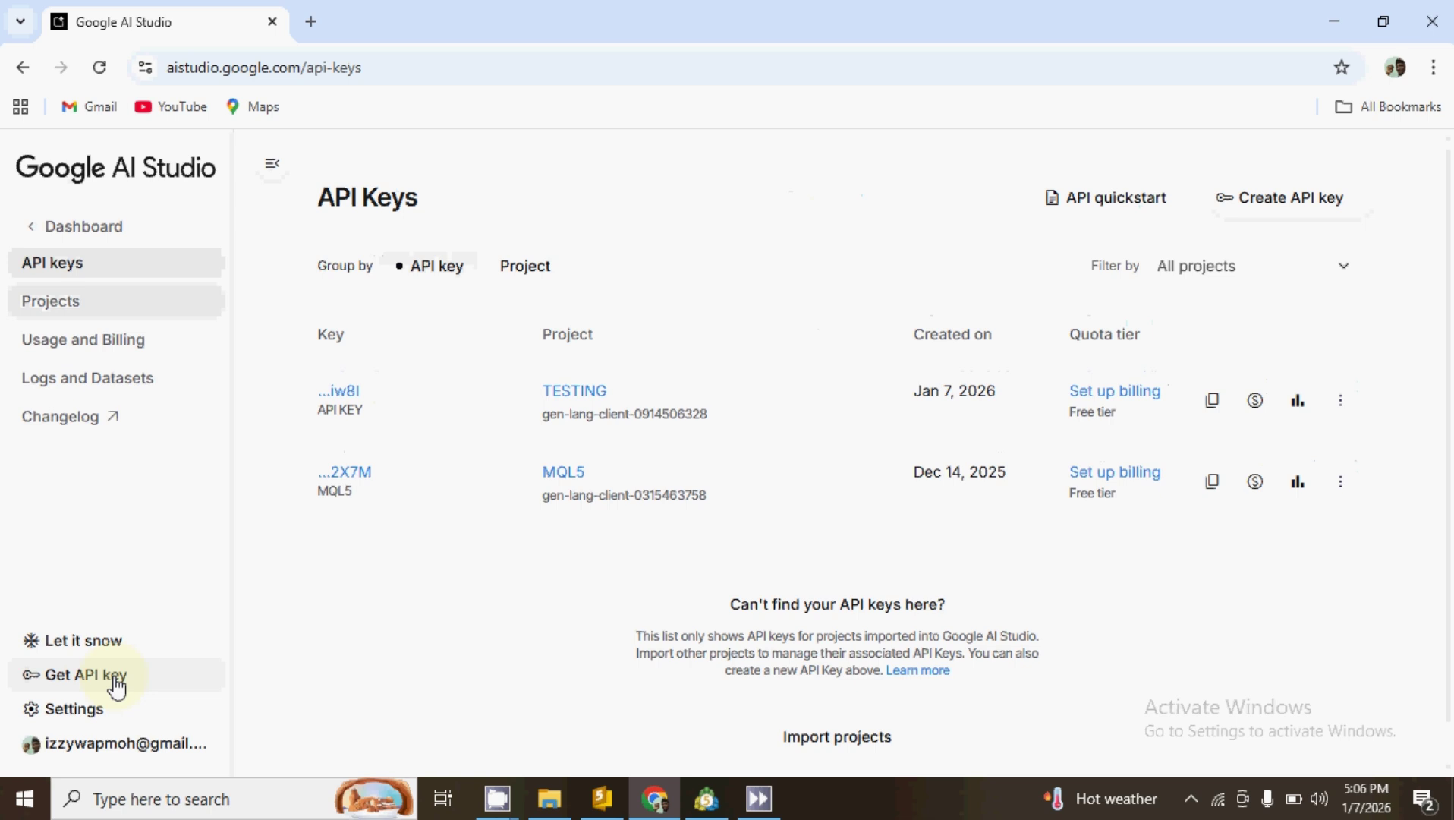
Create a new API key named MT5 in the MQL5 project.
left_click(1292, 217)
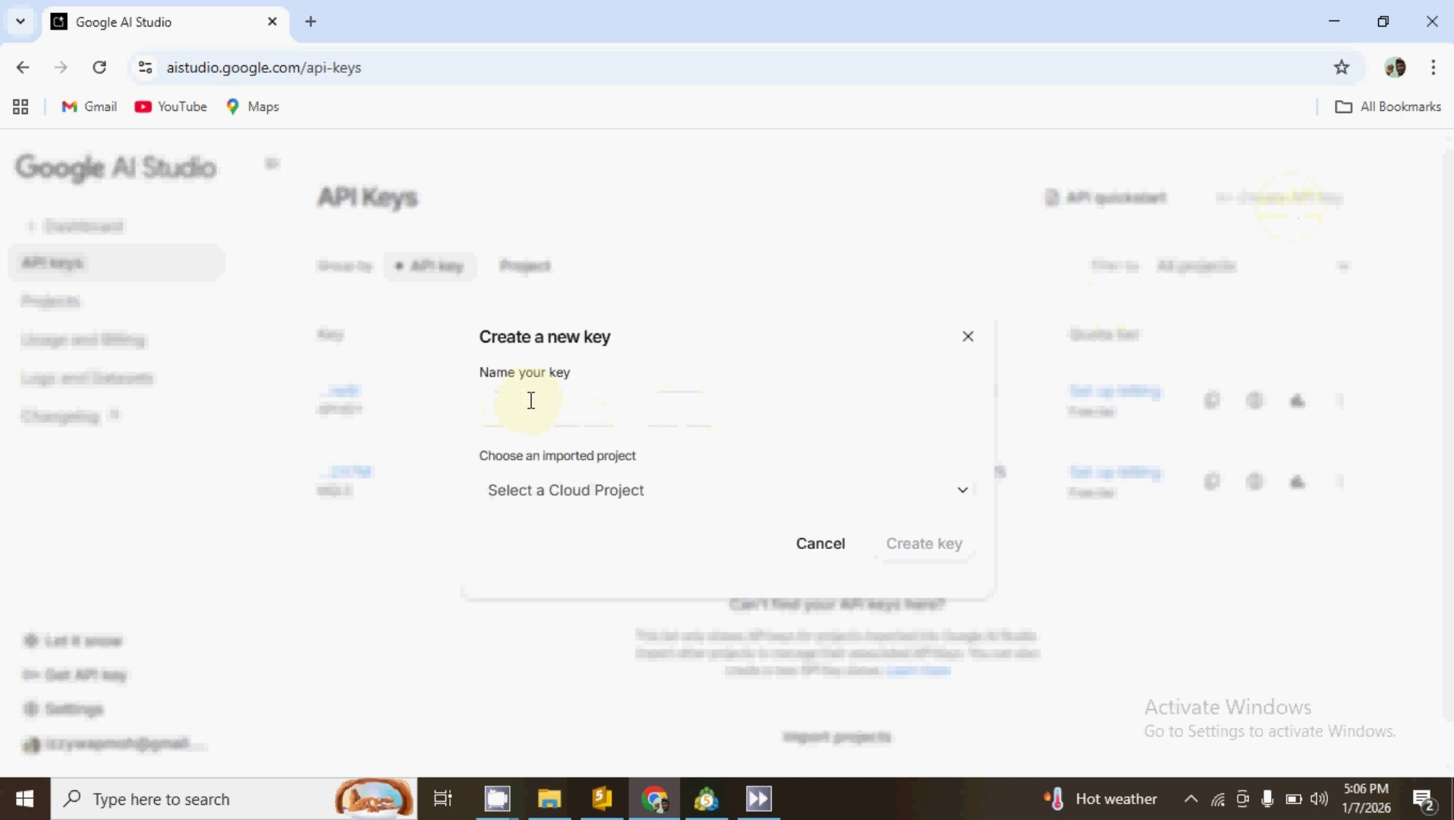
type("MTS")
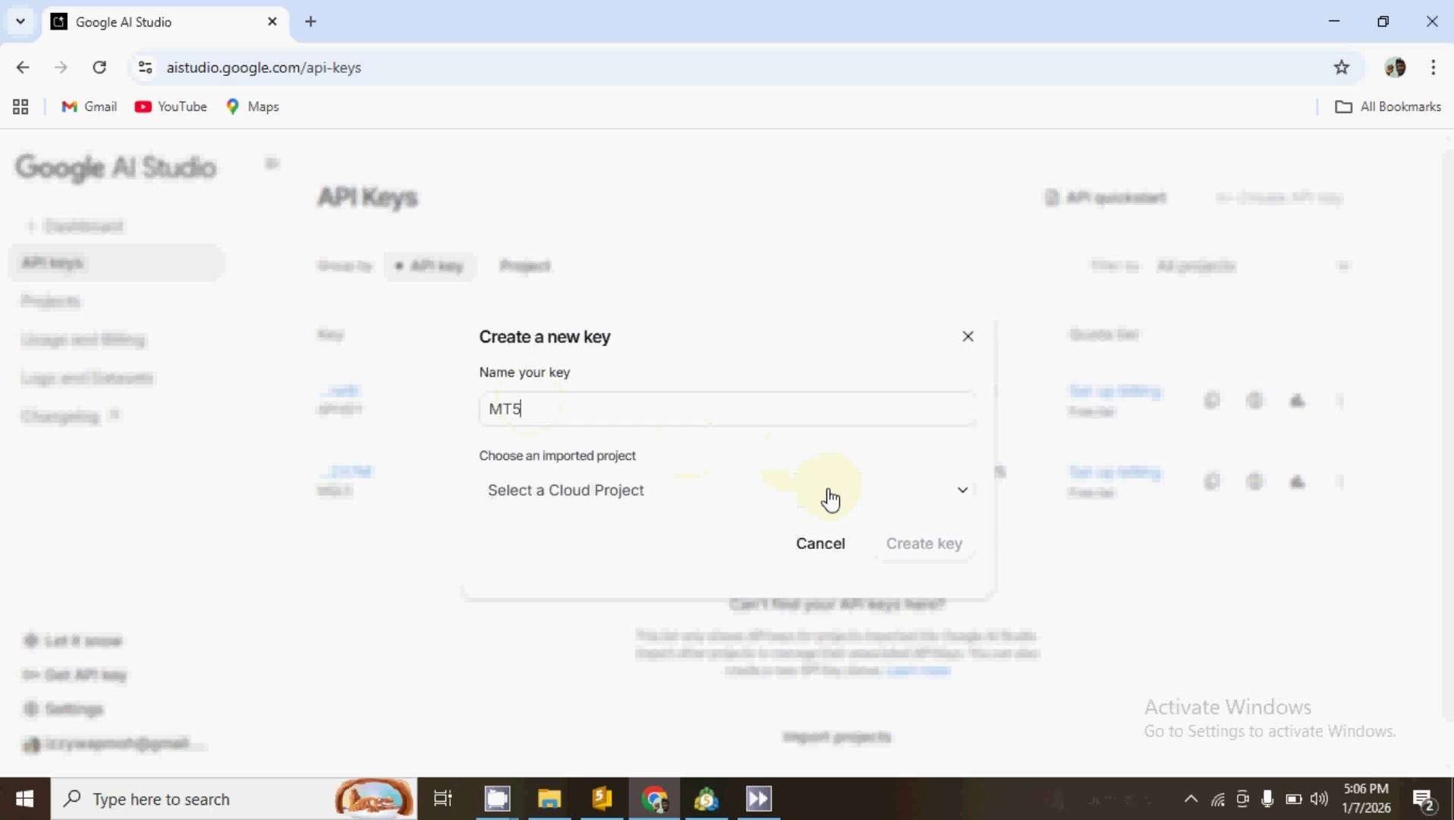
left_click(830, 499)
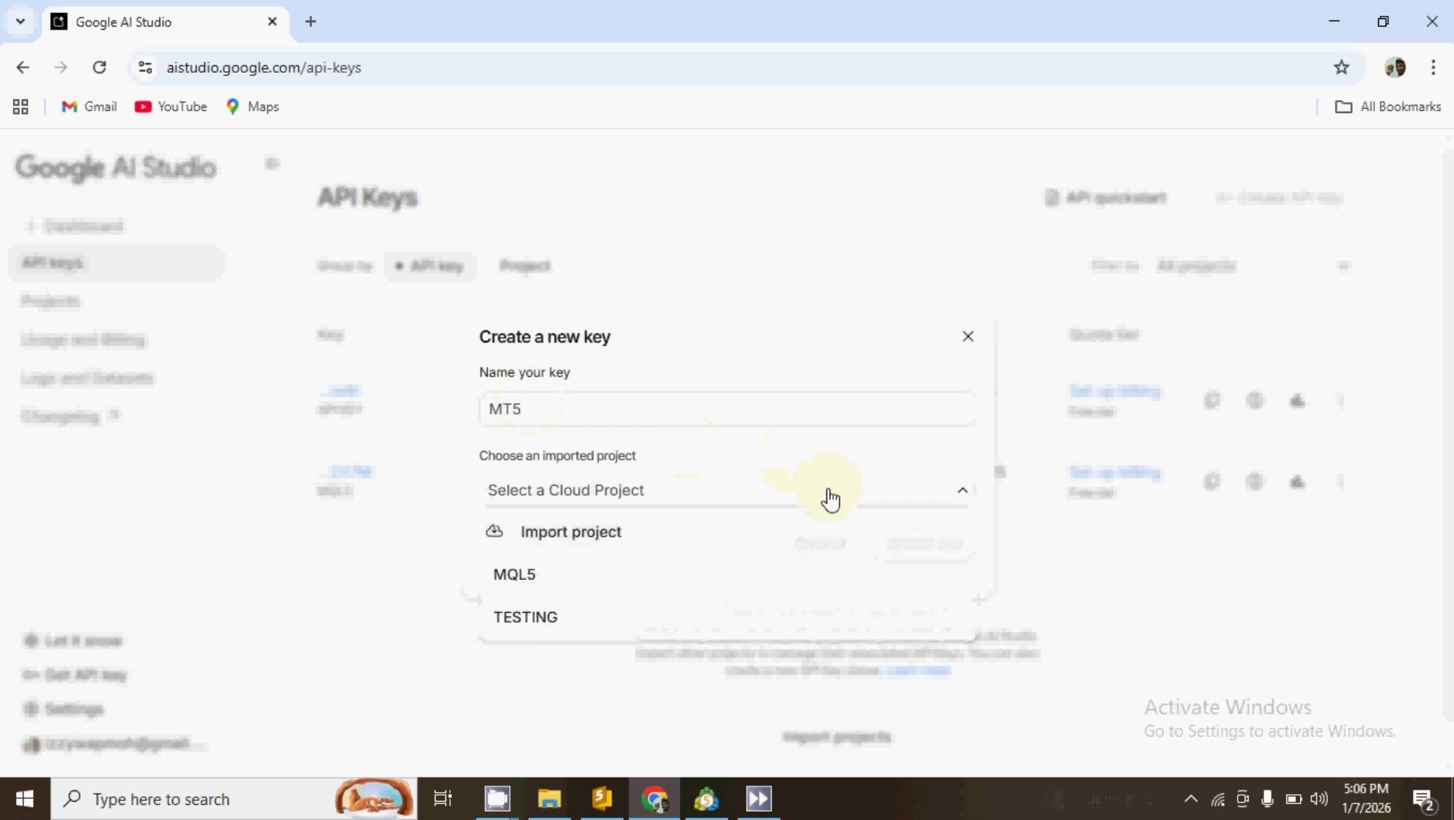
left_click(552, 582)
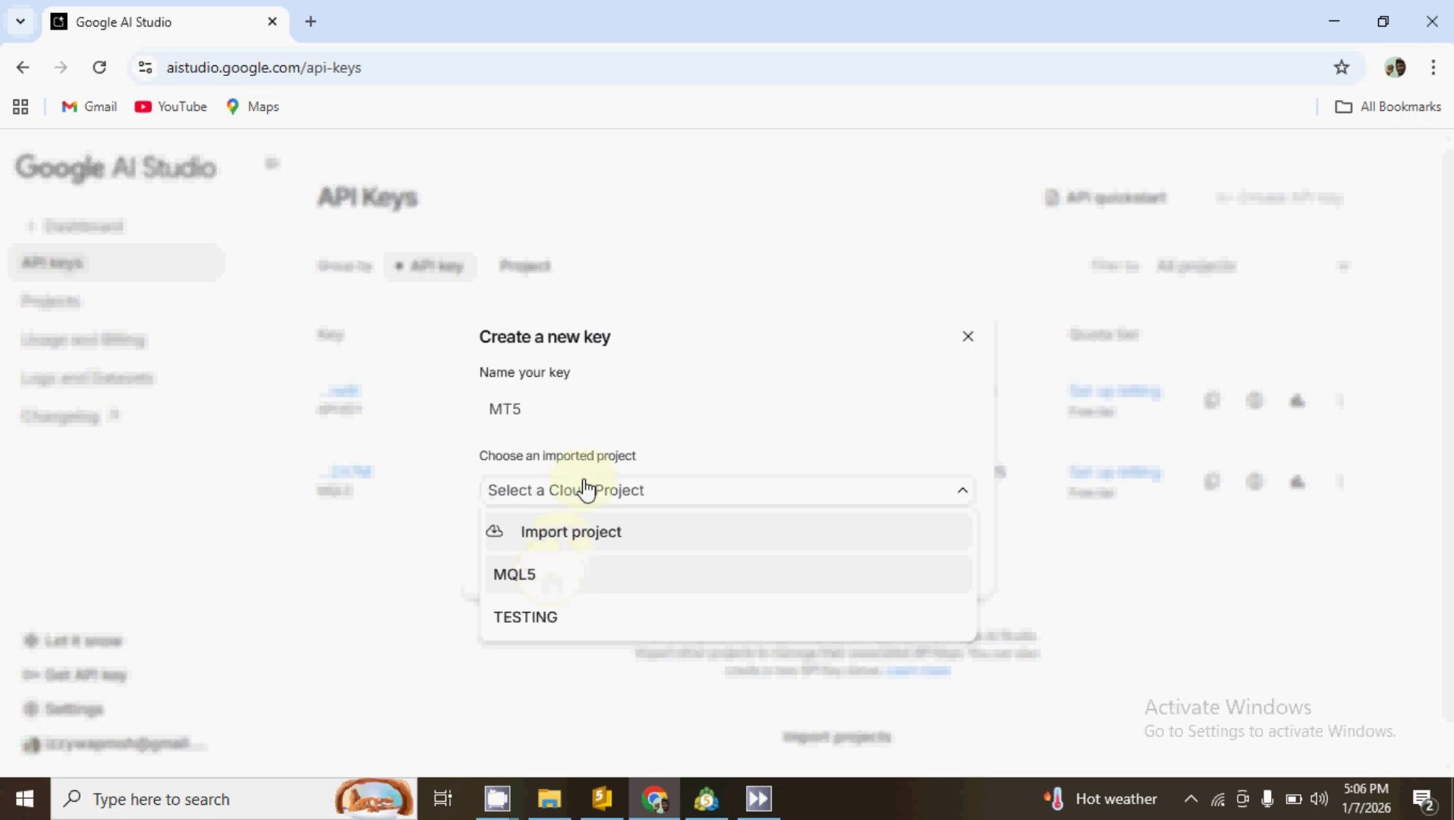
left_click(552, 579)
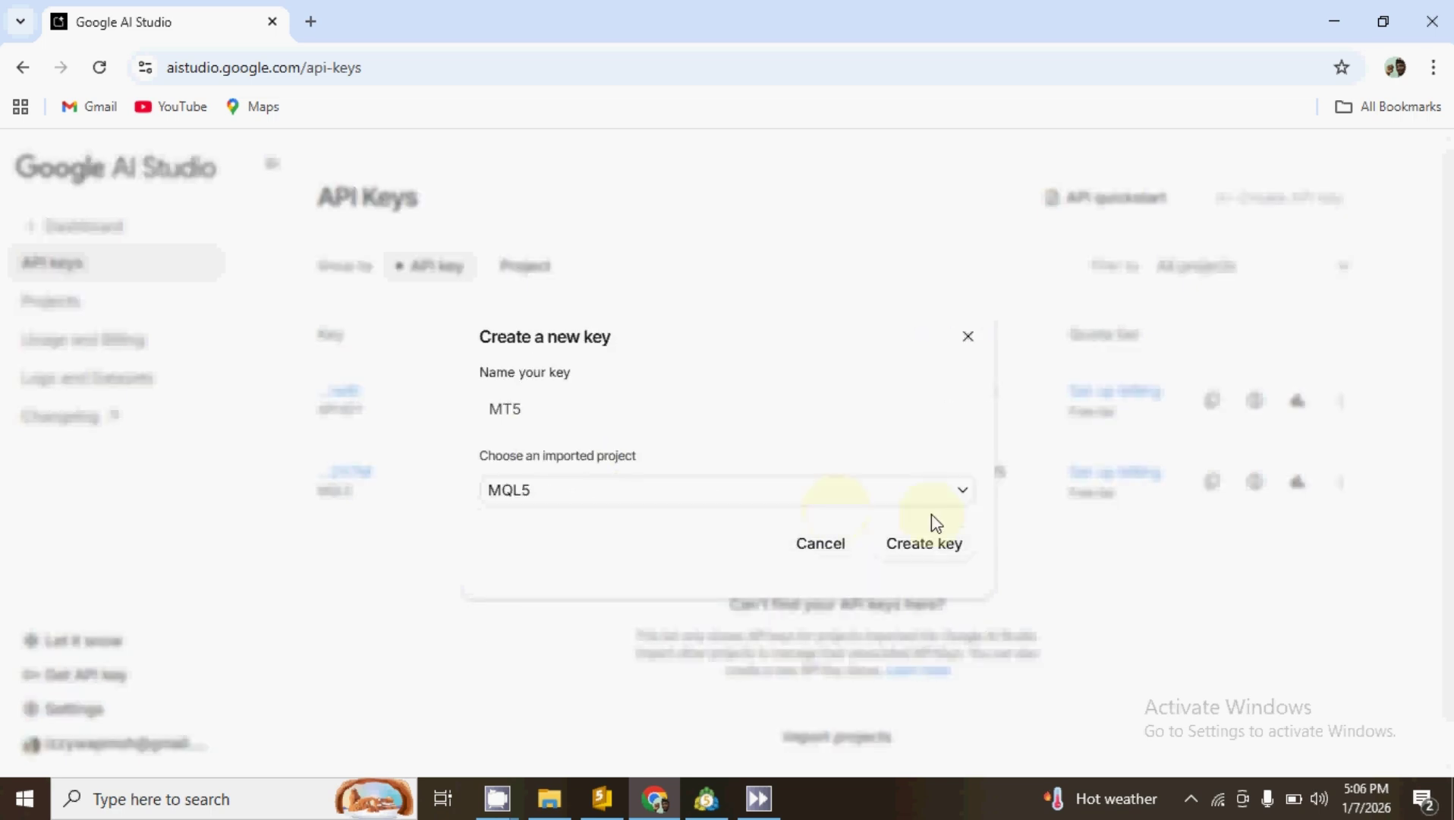
left_click(940, 552)
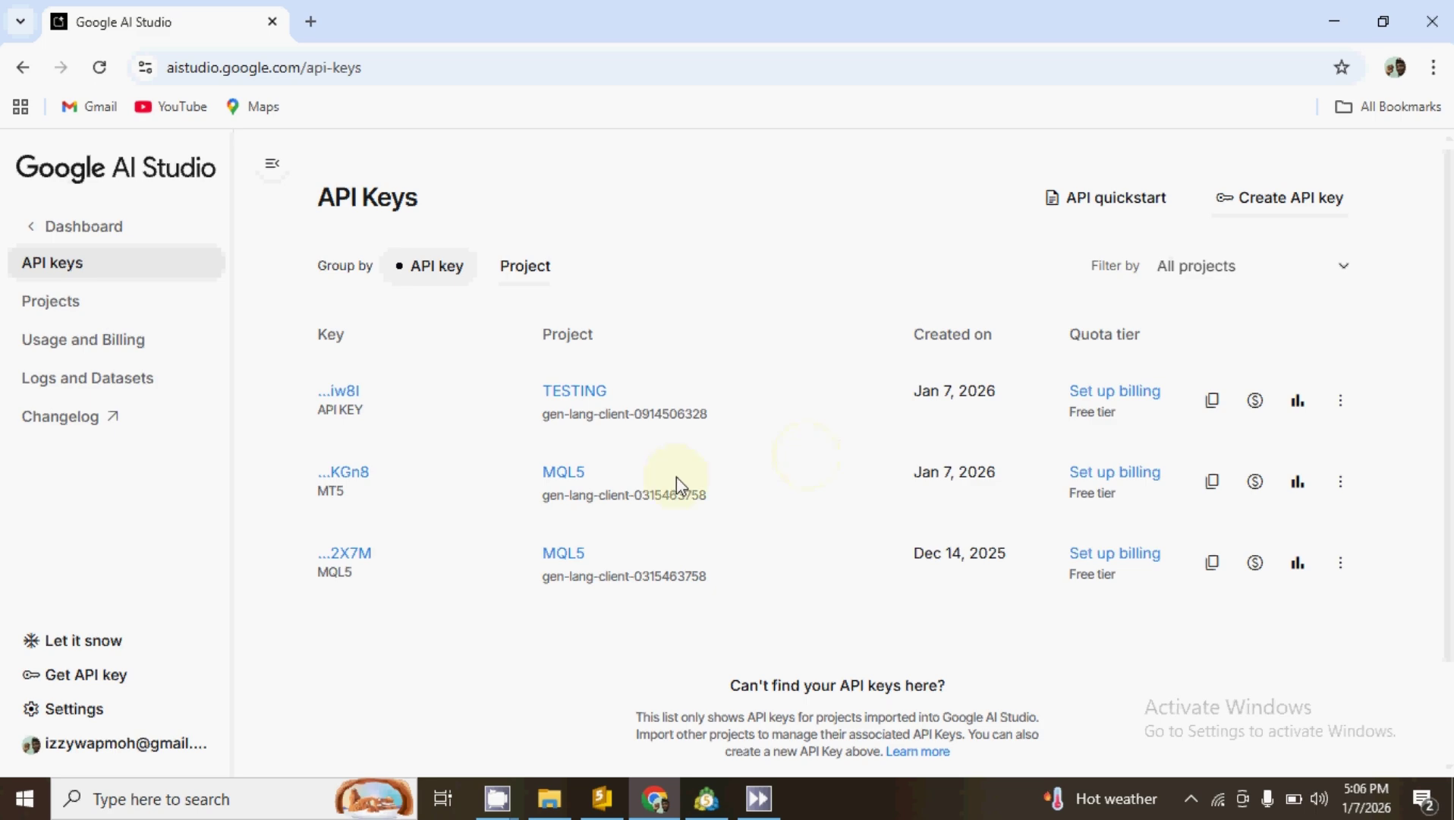
Copy the MT5 key to the clipboard from its details view.
left_click(347, 477)
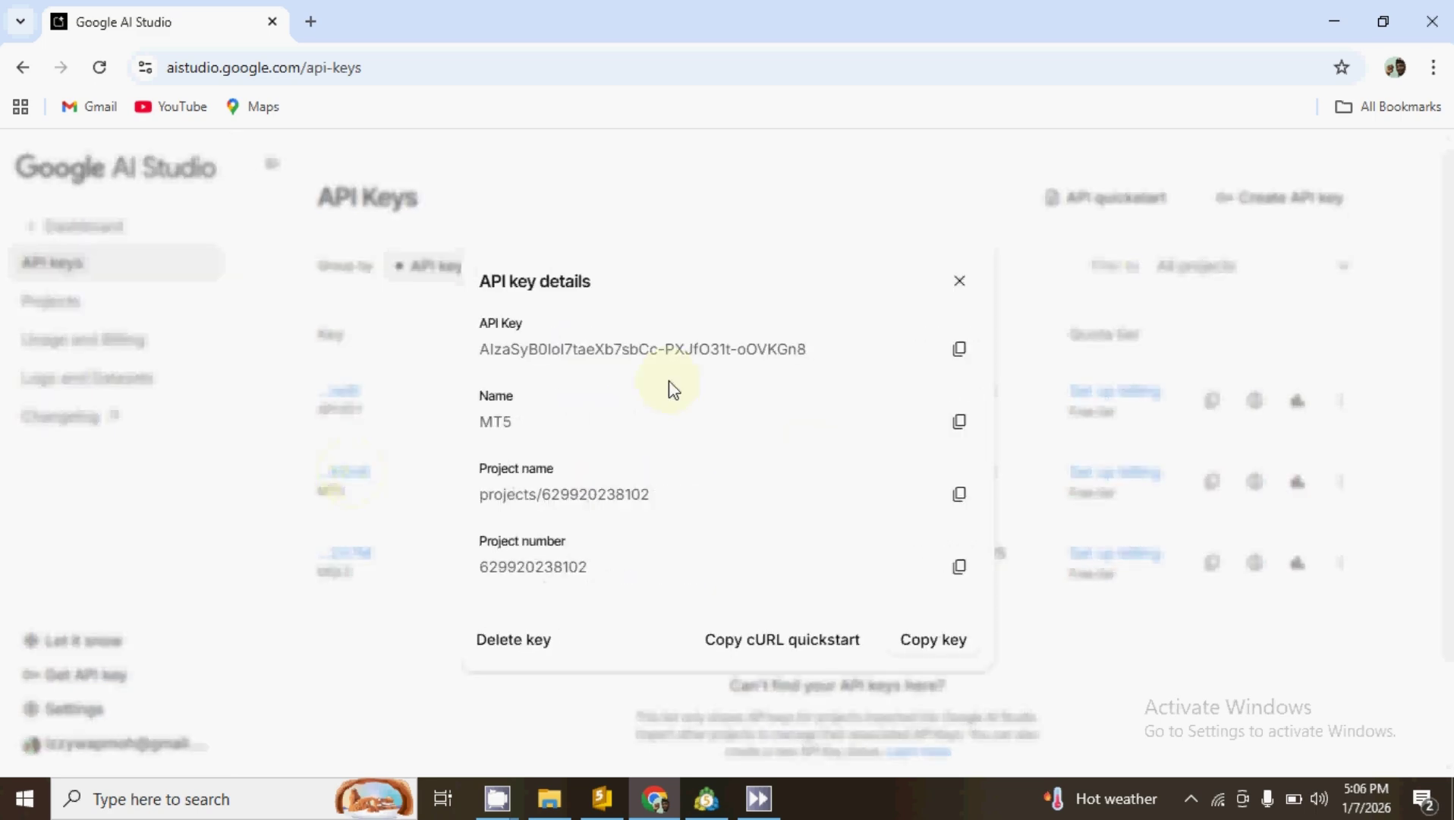
left_click(960, 352)
left_click(960, 352)
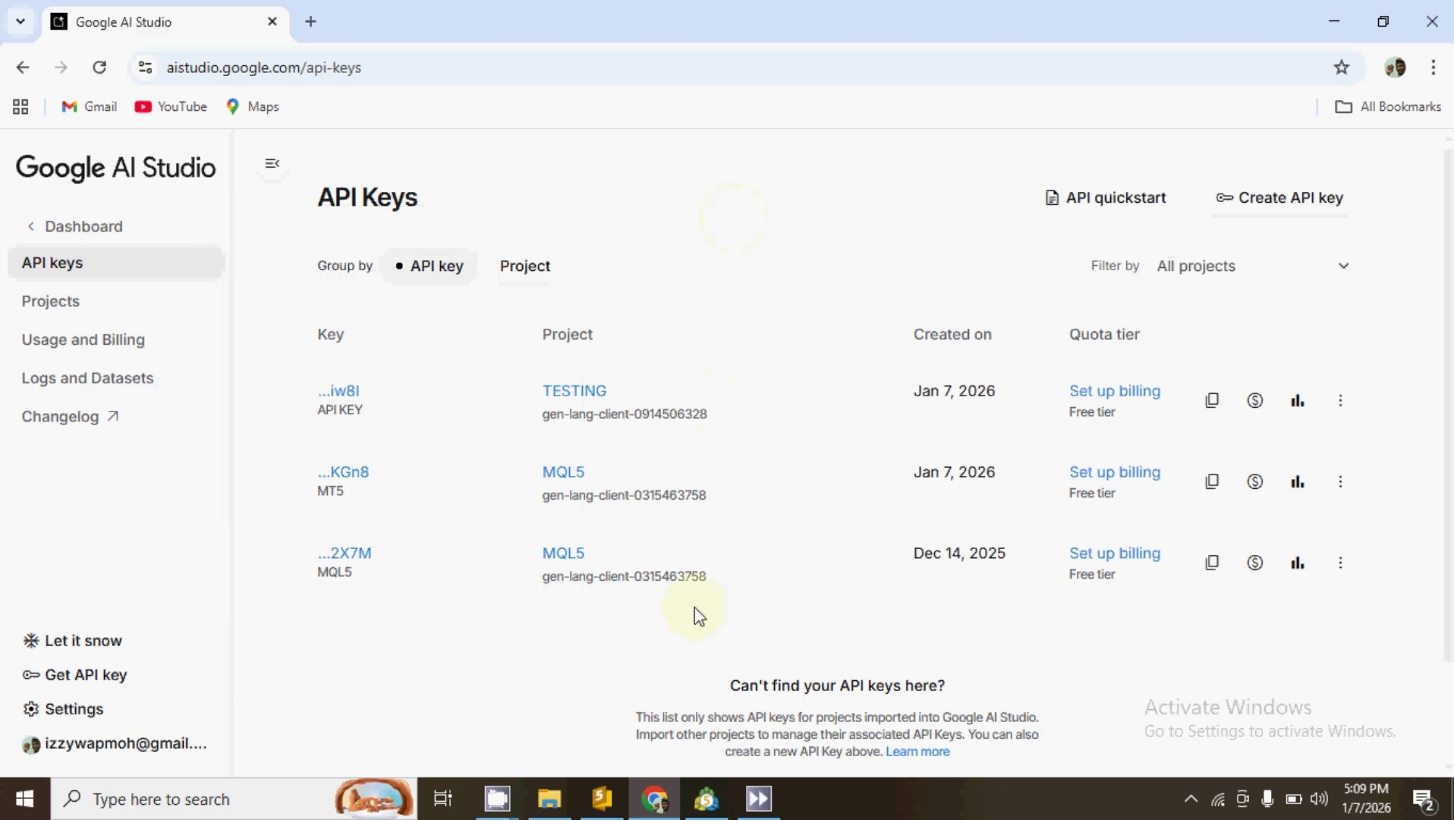
In MetaTrader's Expert Advisors options, check the allowed generativelanguage.googleapis.com WebRequest URL.
left_click(703, 801)
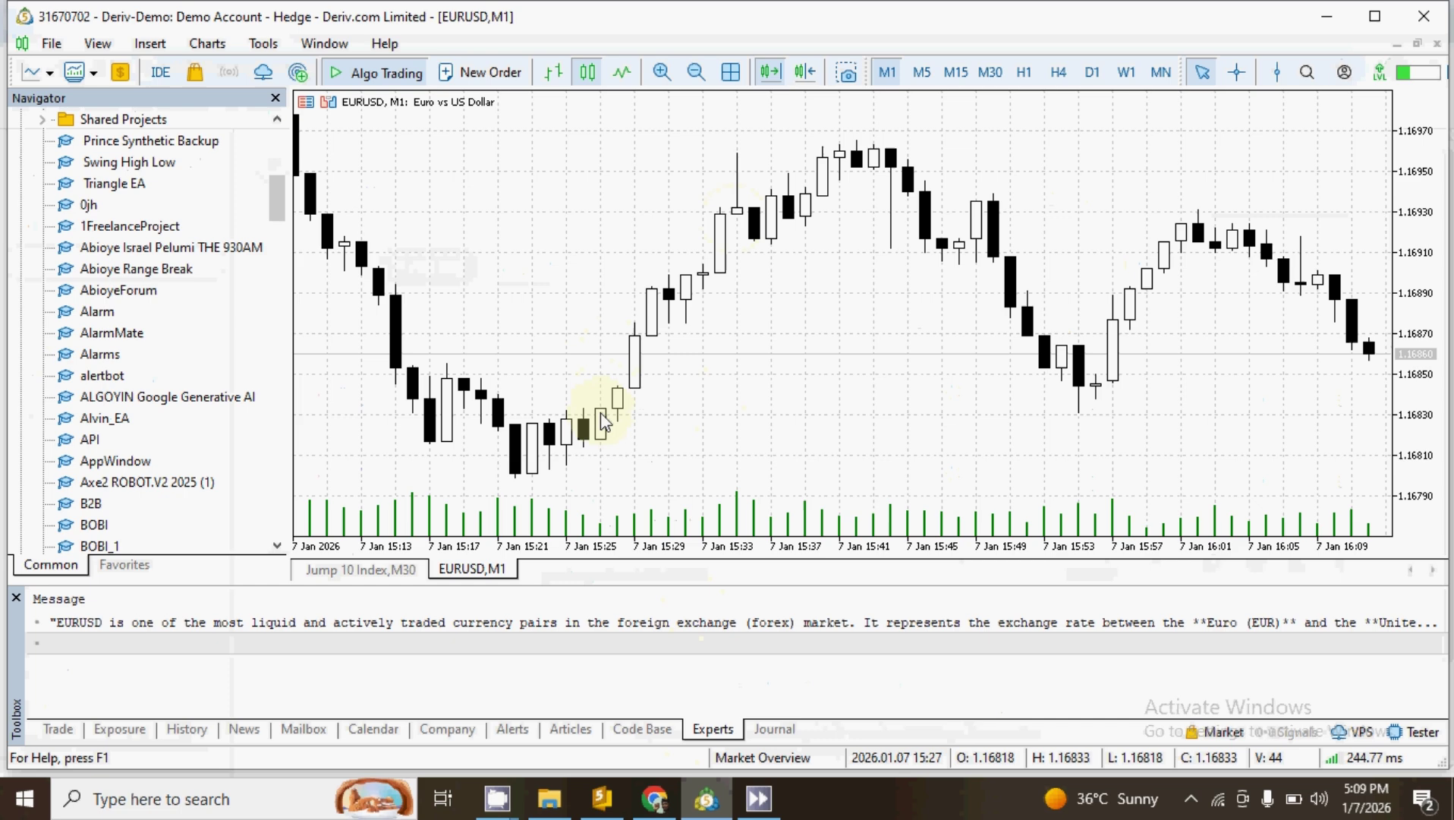
key("ctrl+o")
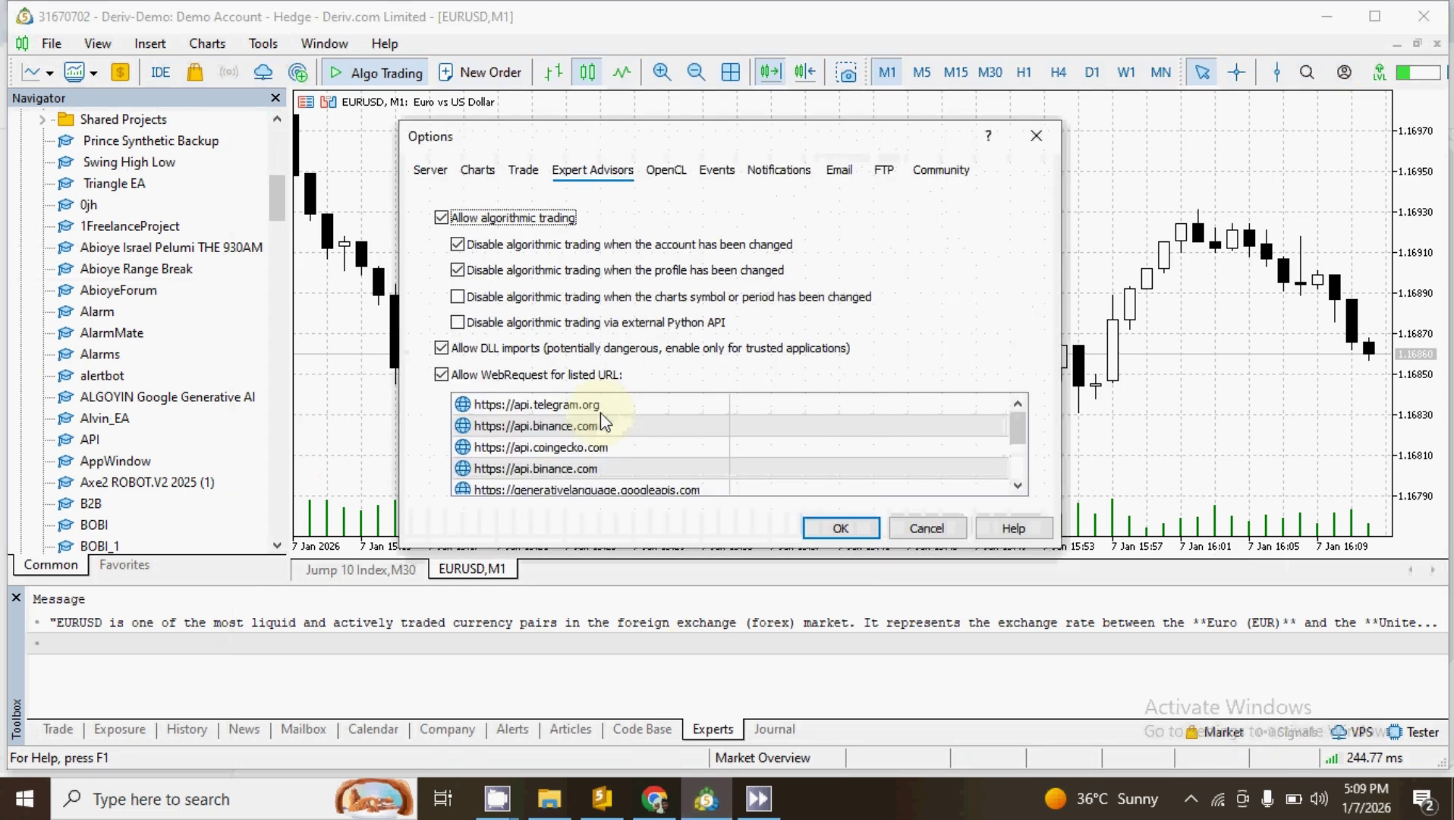
left_click(1042, 135)
left_click(268, 44)
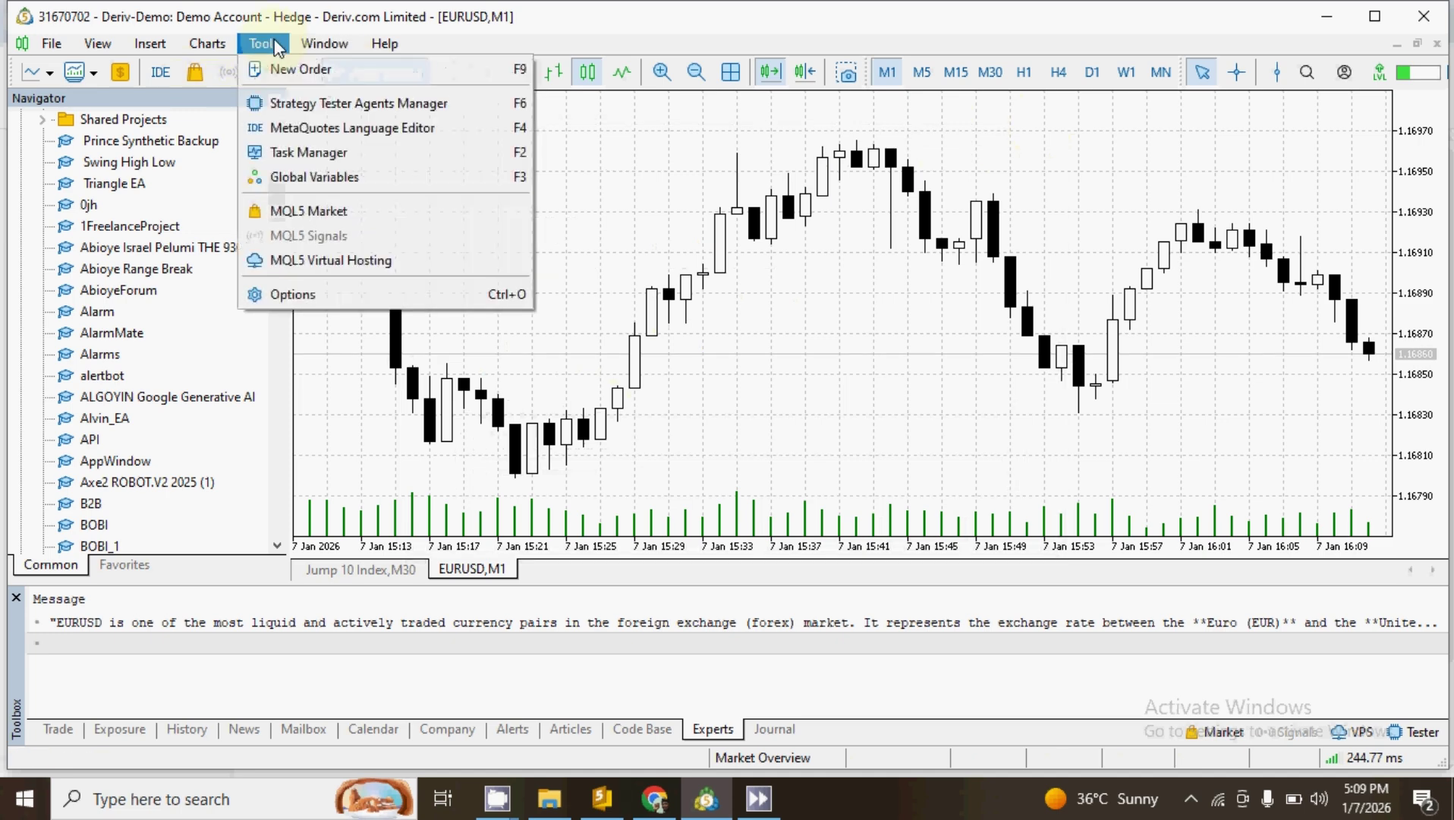
left_click(358, 293)
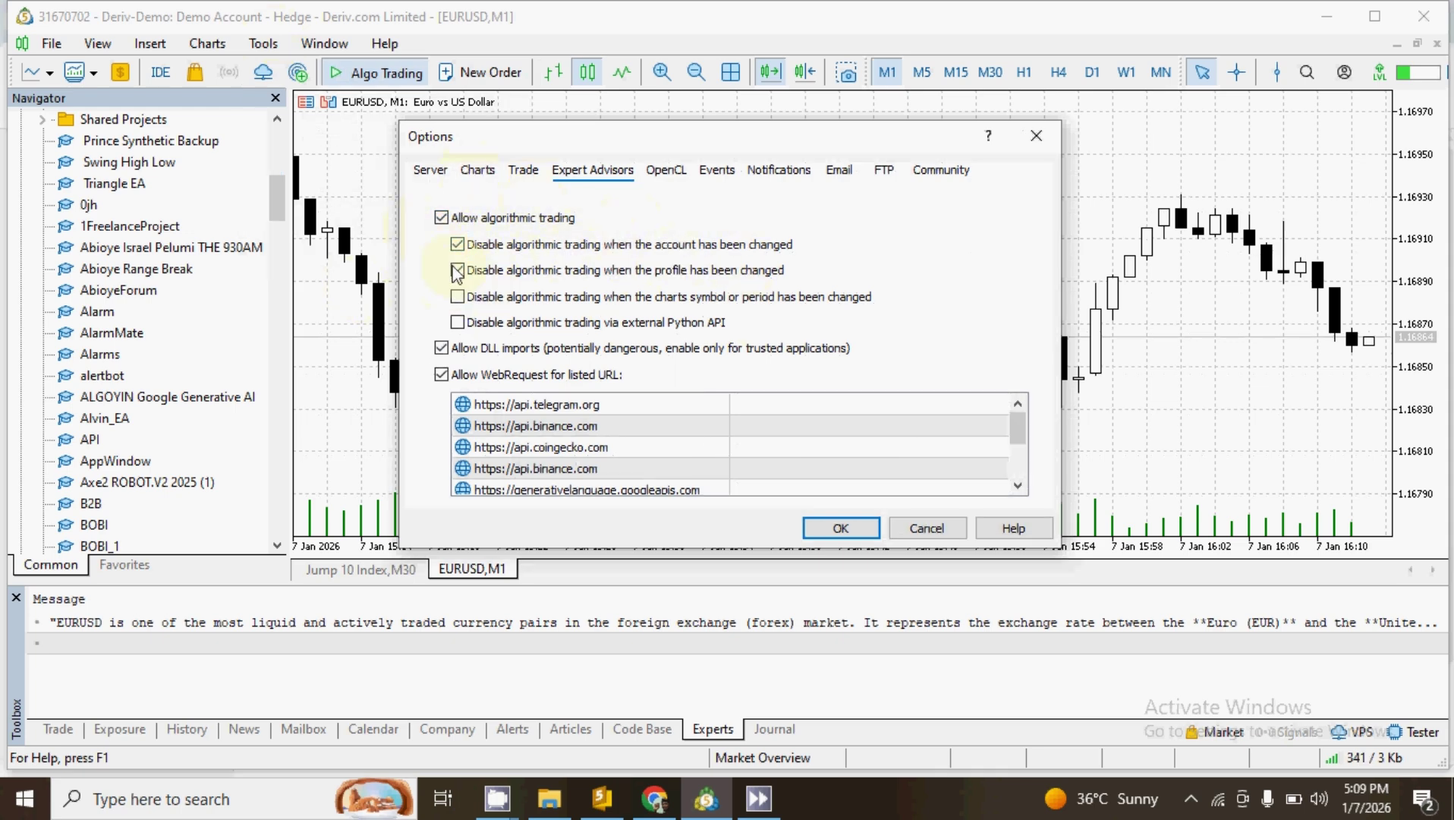
scroll(577, 422, "down", 2)
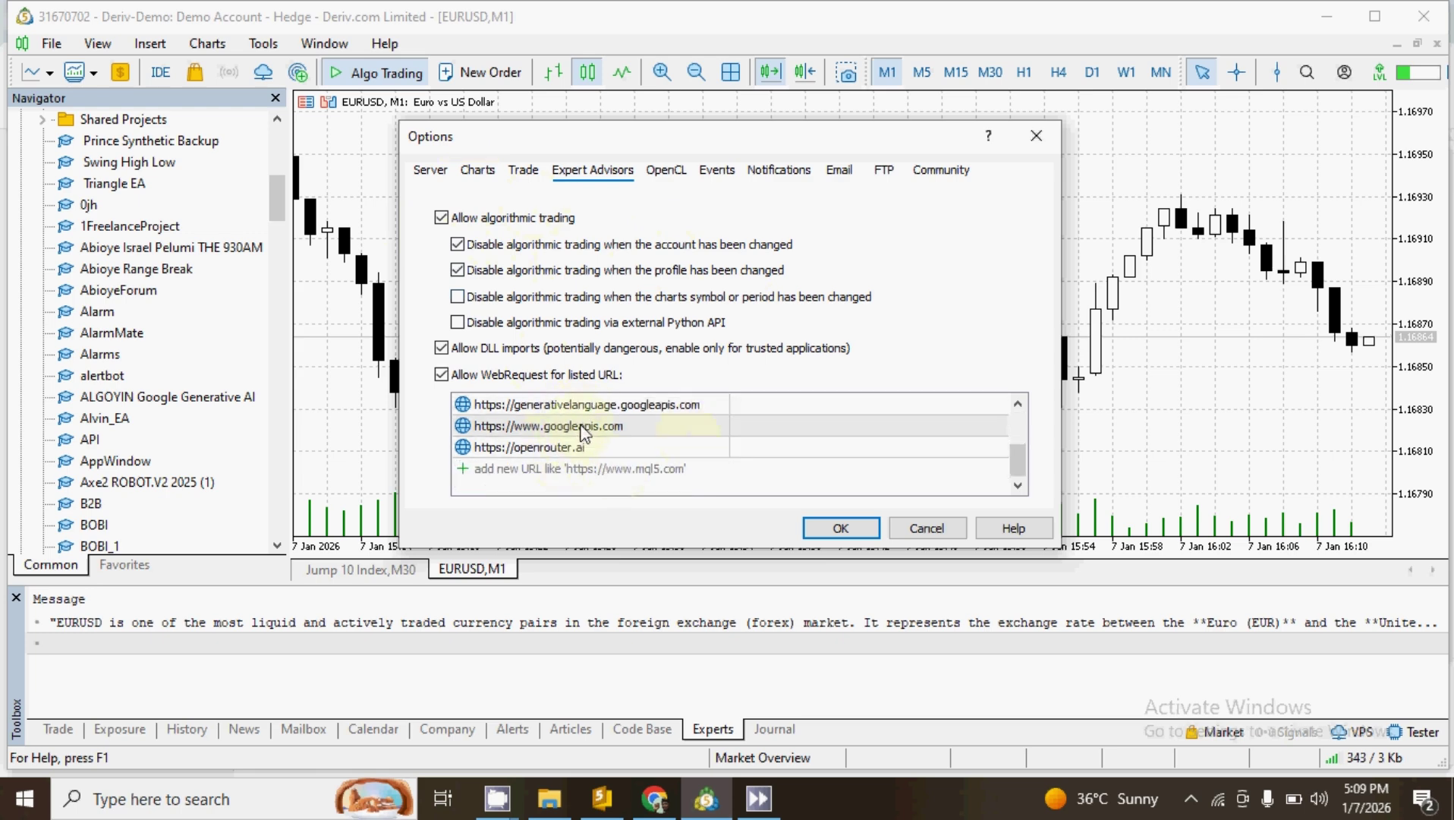
left_click(584, 410)
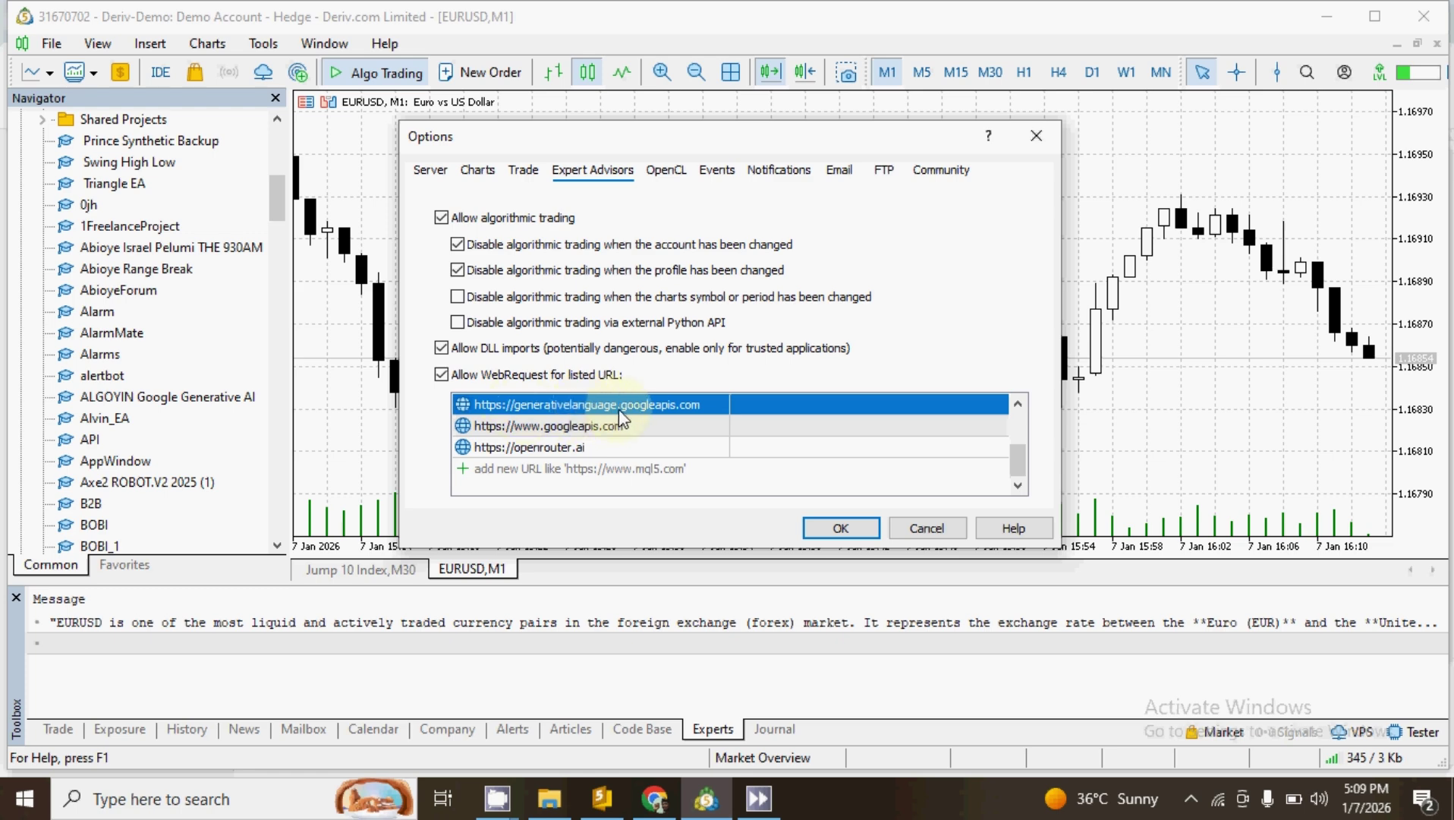
left_click(686, 407)
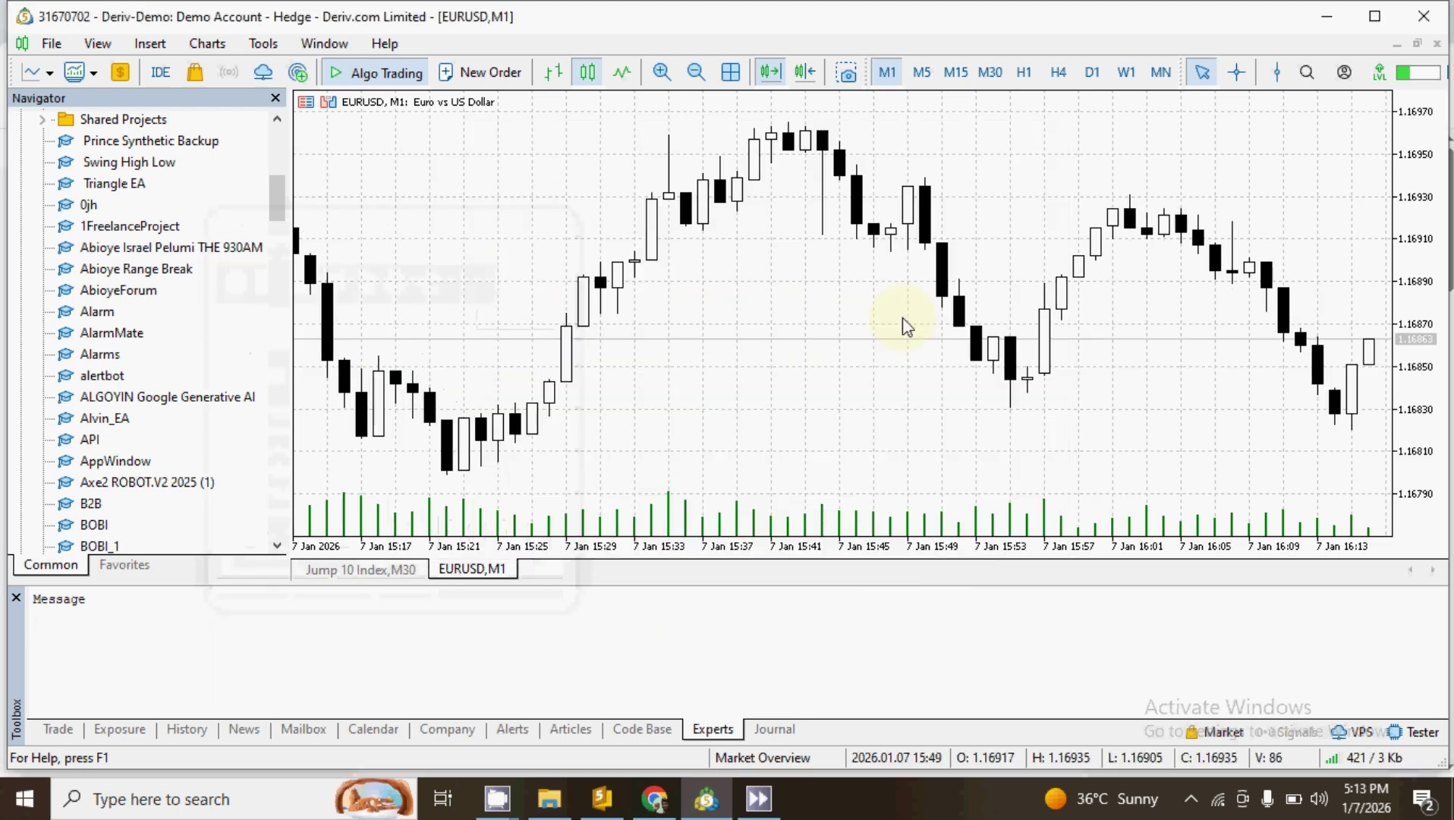
left_click(653, 798)
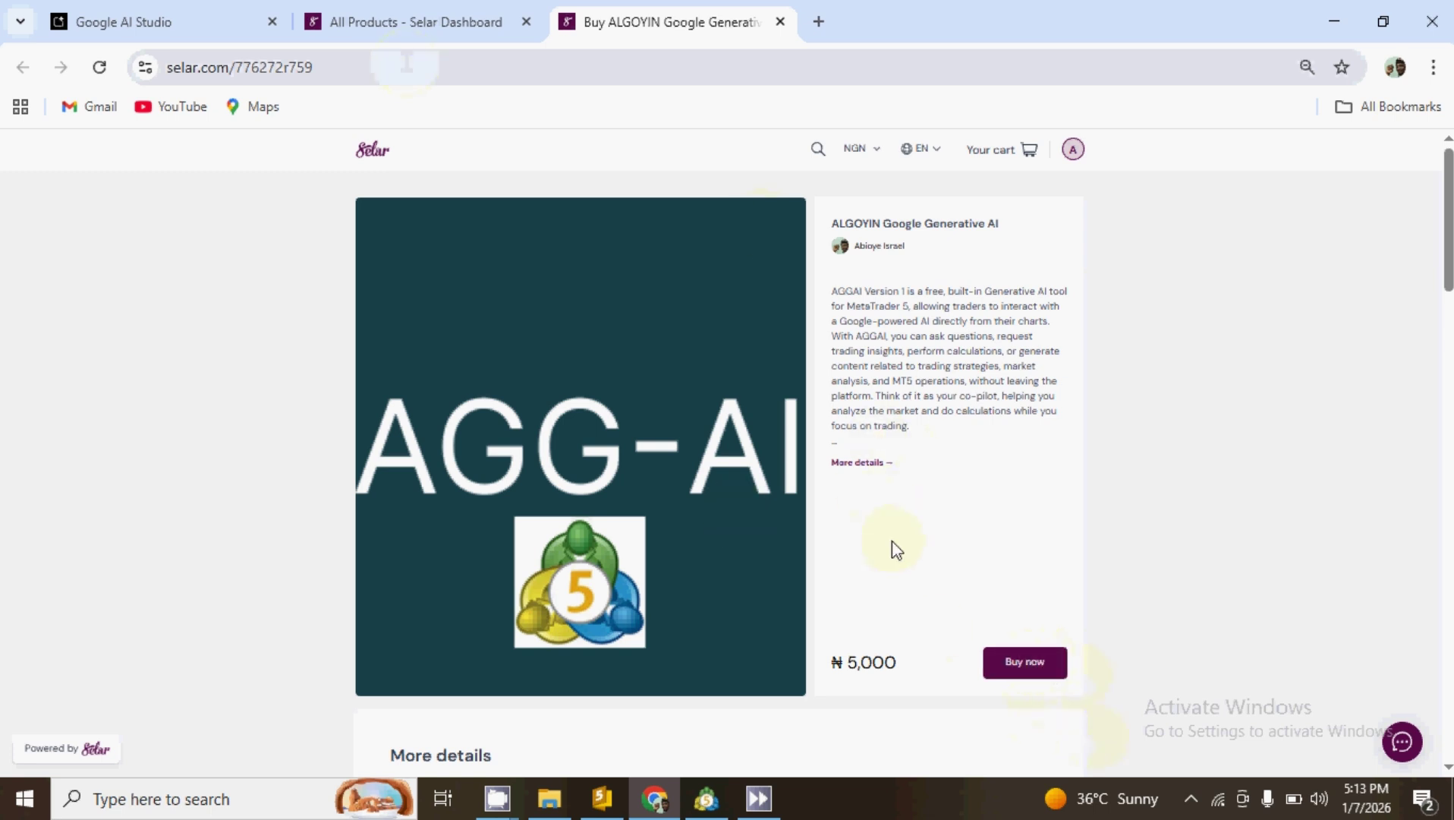
left_click_drag(832, 668, 898, 664)
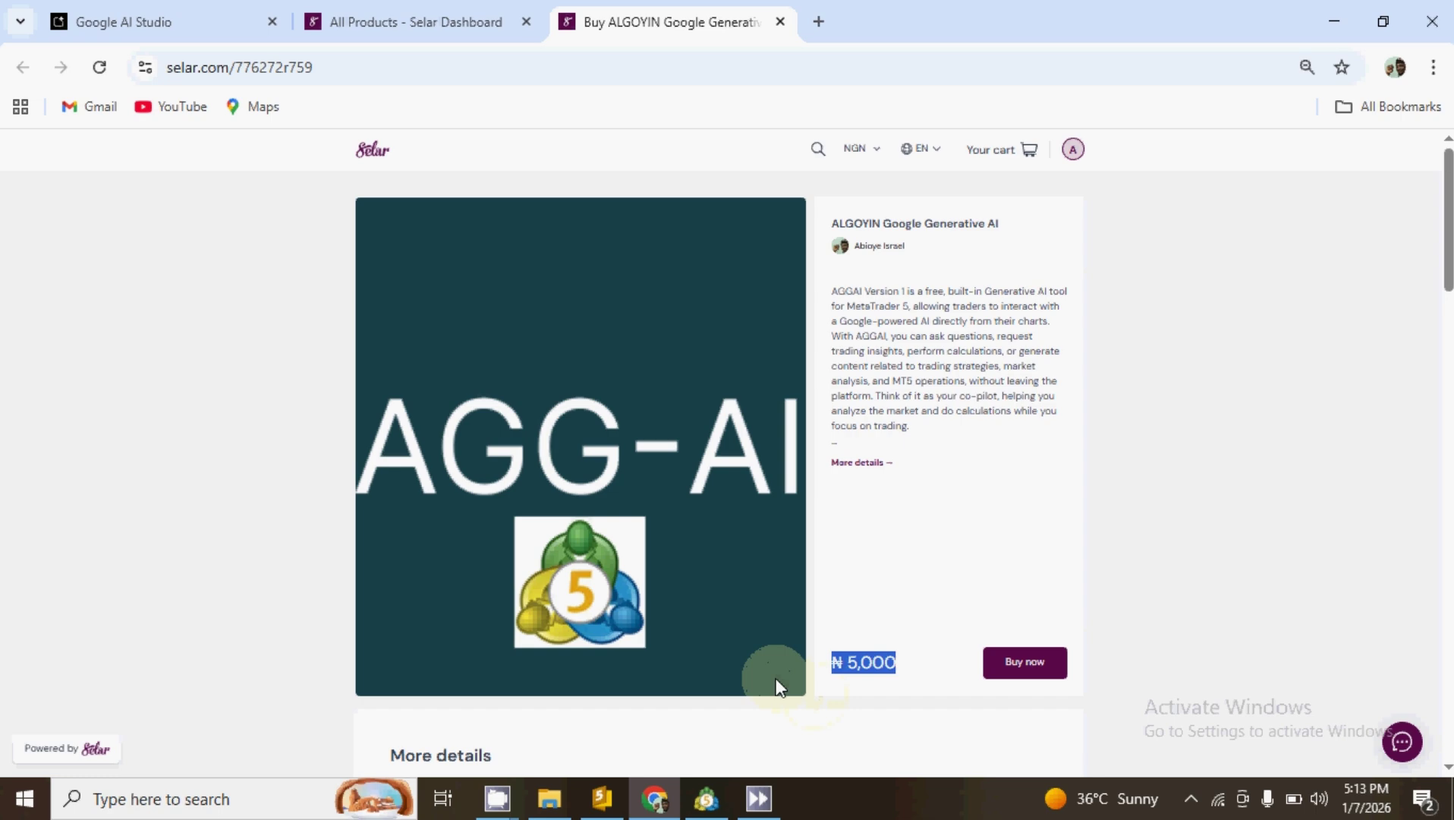
left_click(706, 800)
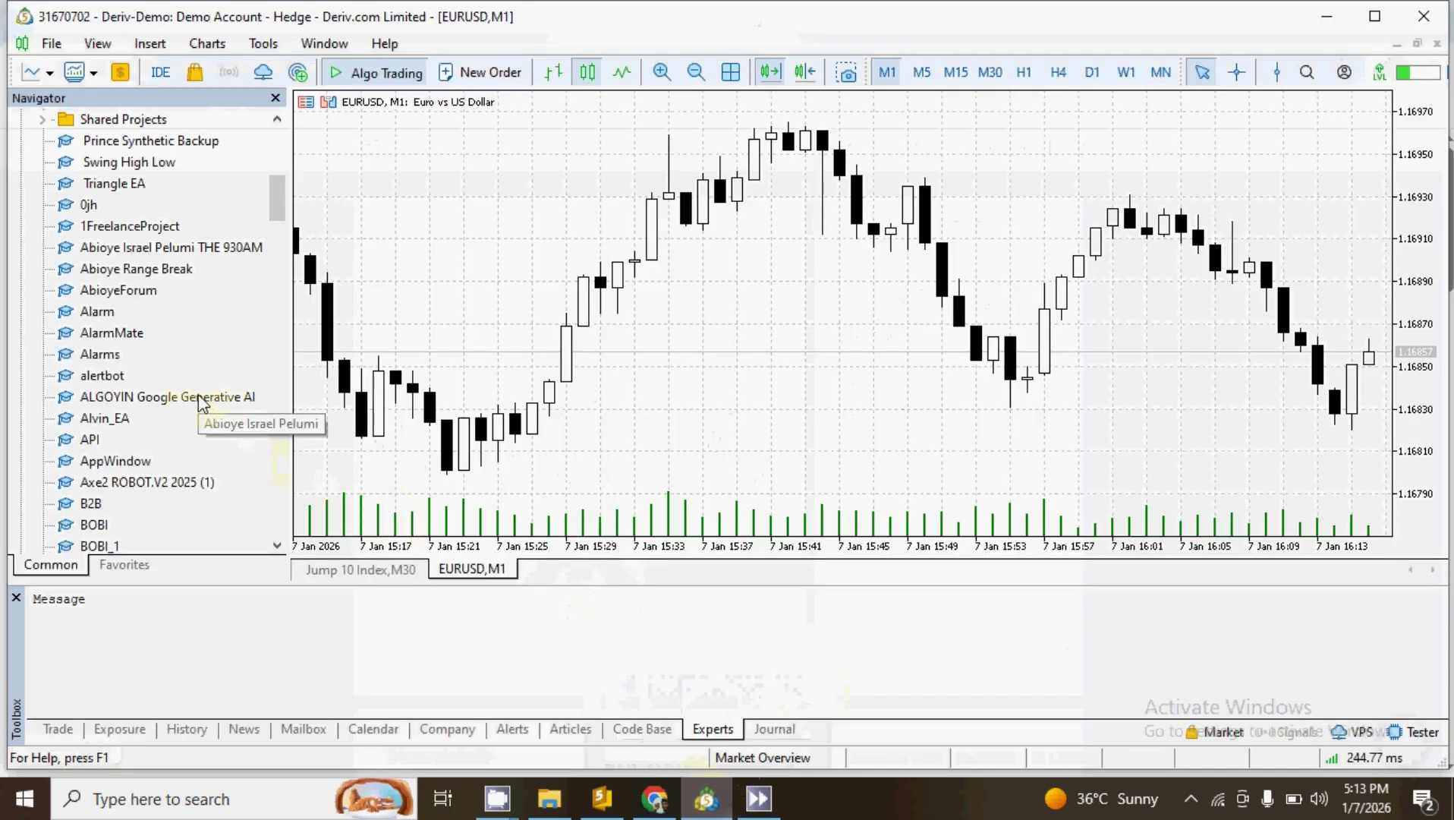
Find and select ALGOYIN Google Generative AI in the Navigator's Expert Advisors group.
left_click_drag(198, 402, 227, 410)
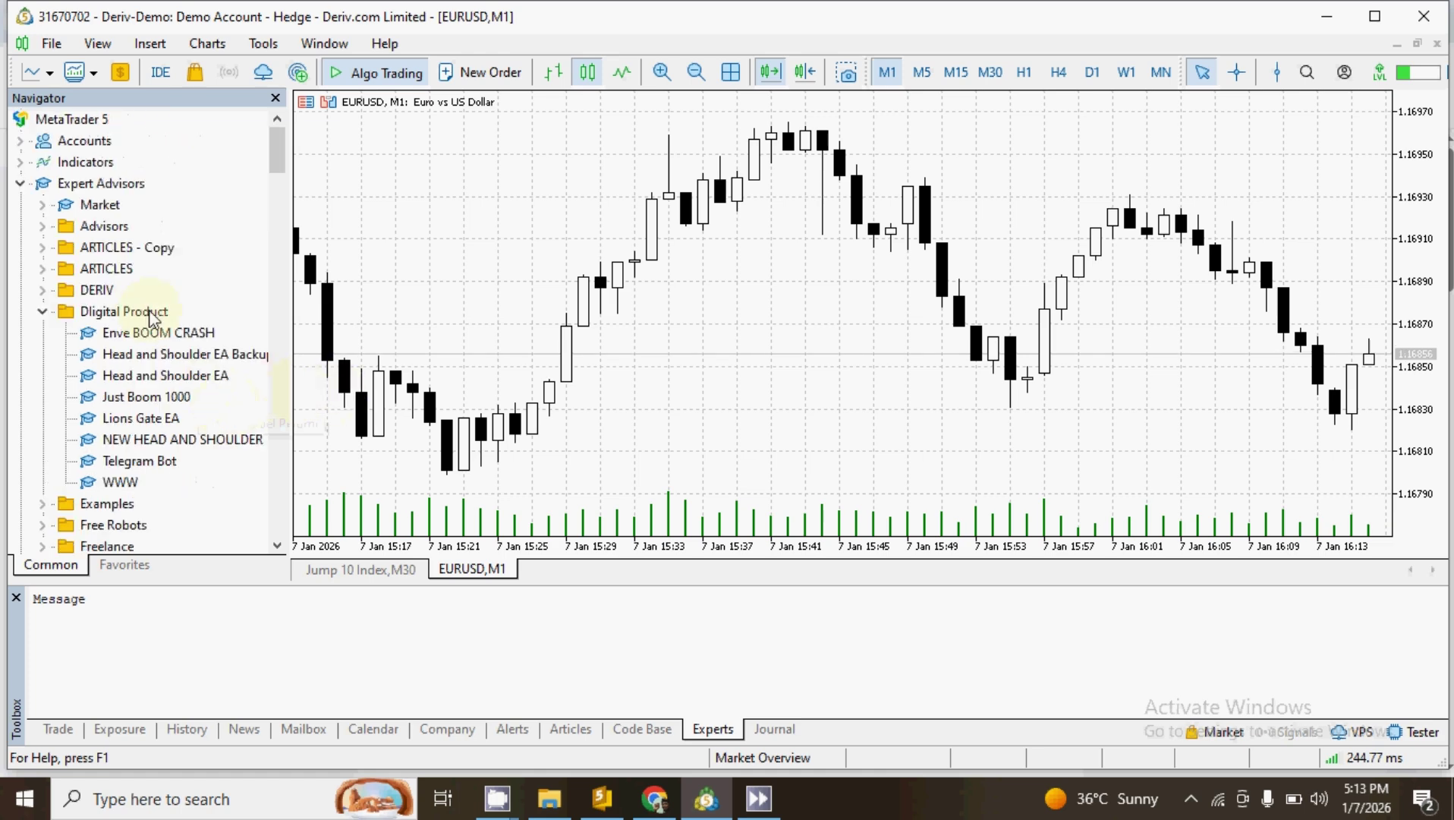
left_click(21, 183)
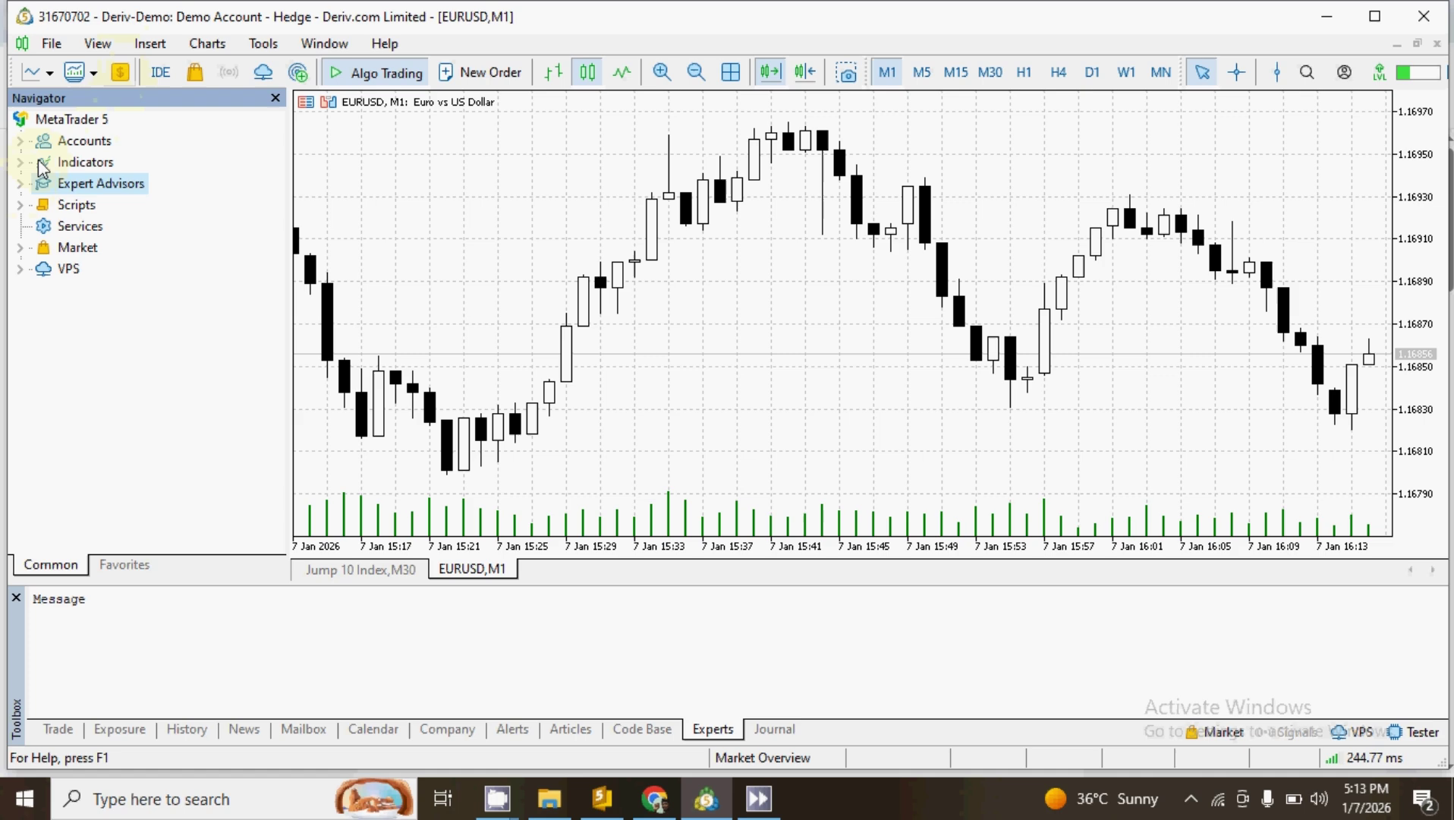
left_click(19, 183)
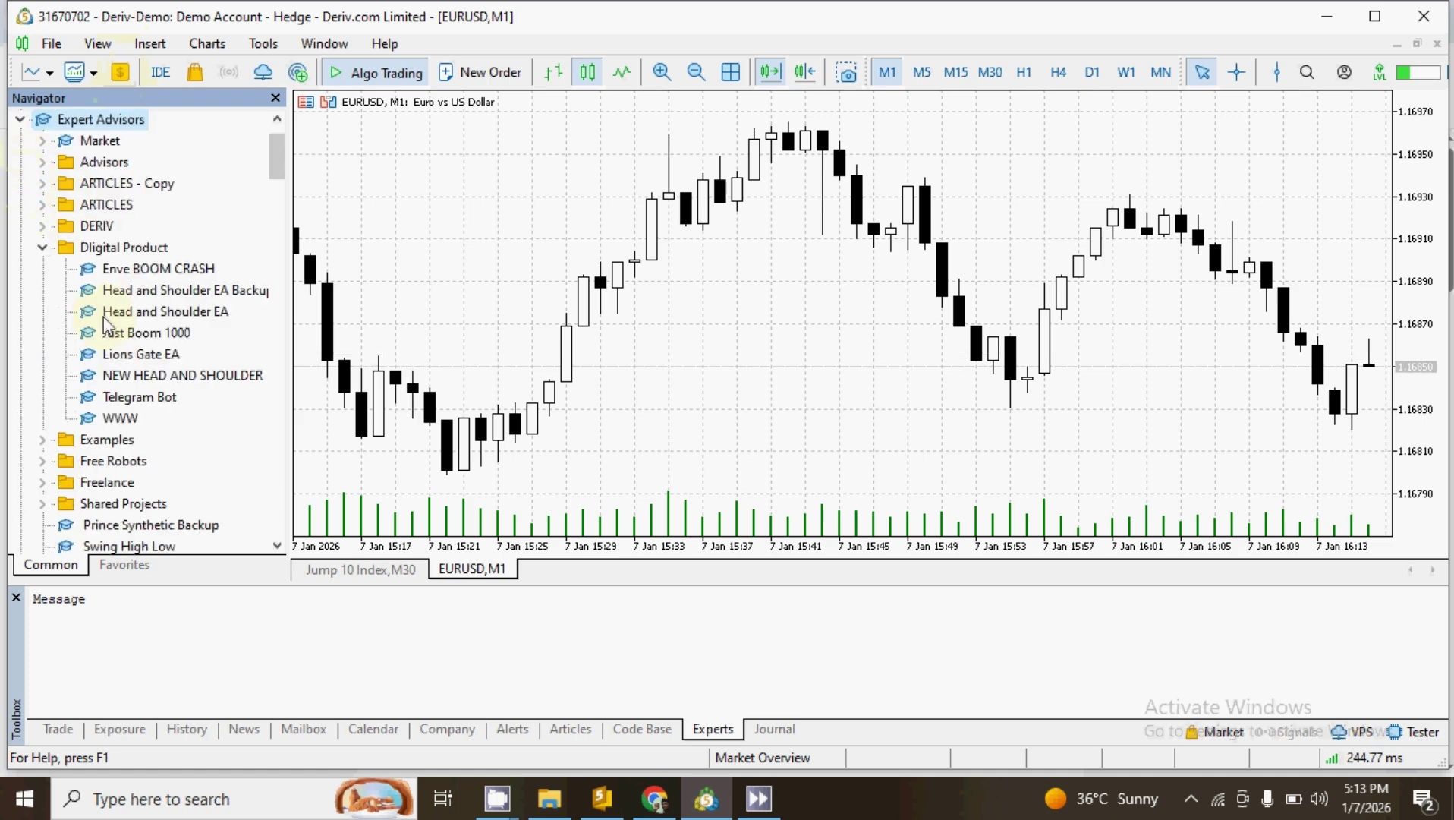
scroll(102, 318, "down", 5)
scroll(105, 324, "down", 1)
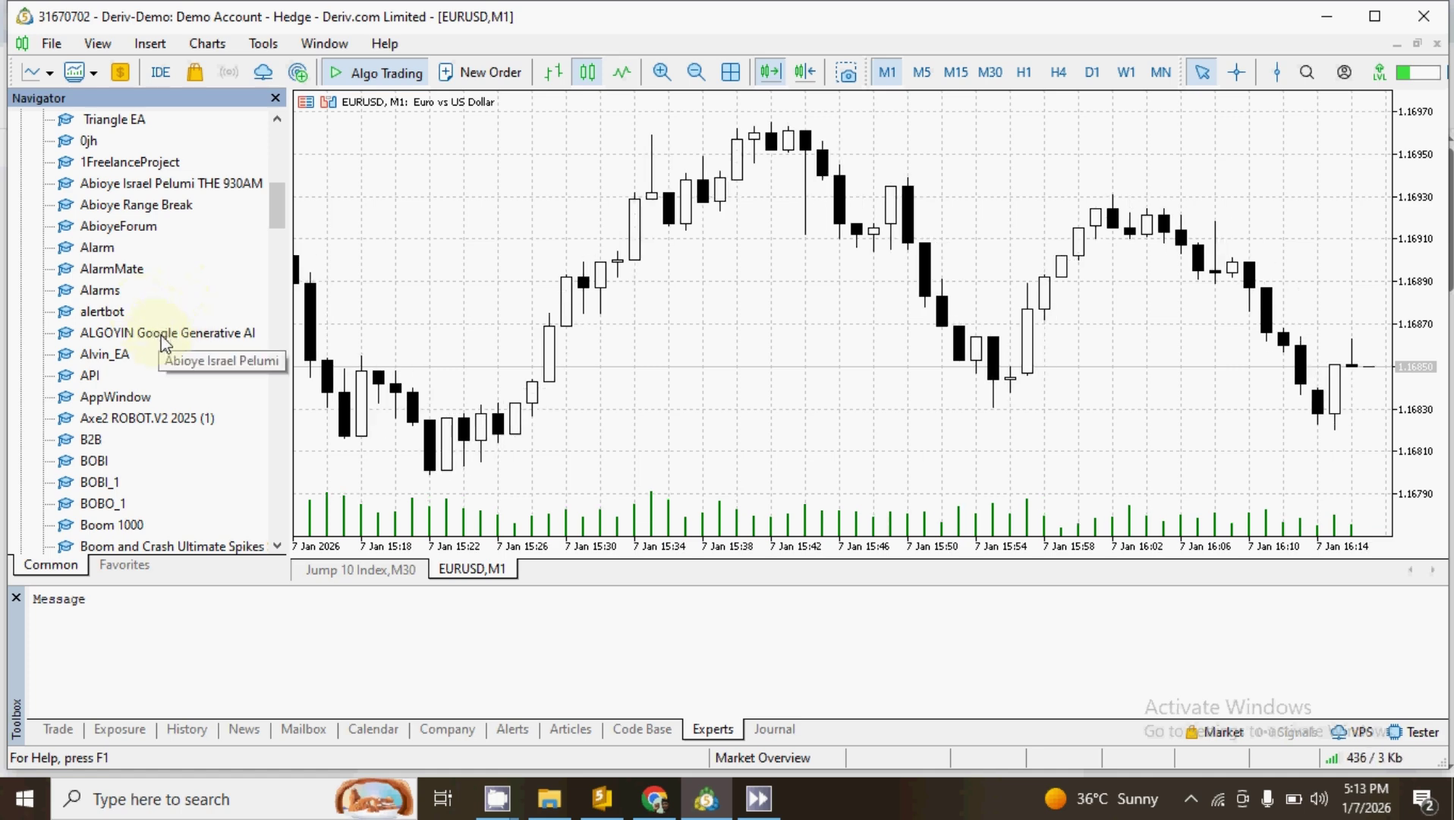
left_click(160, 340)
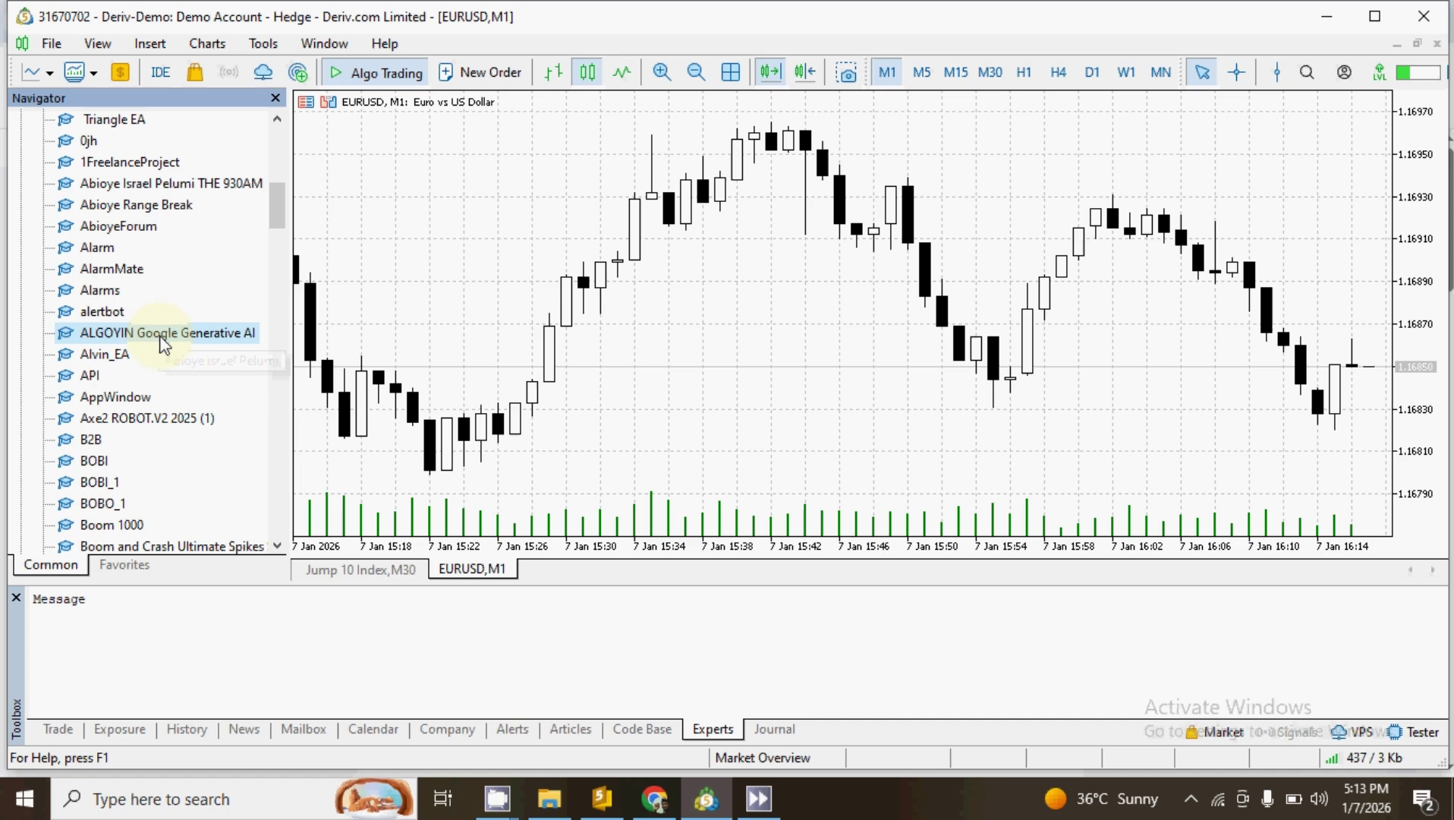
Drop the expert on EURUSD, paste the copied key as API KEY, and confirm.
left_click_drag(808, 330, 810, 330)
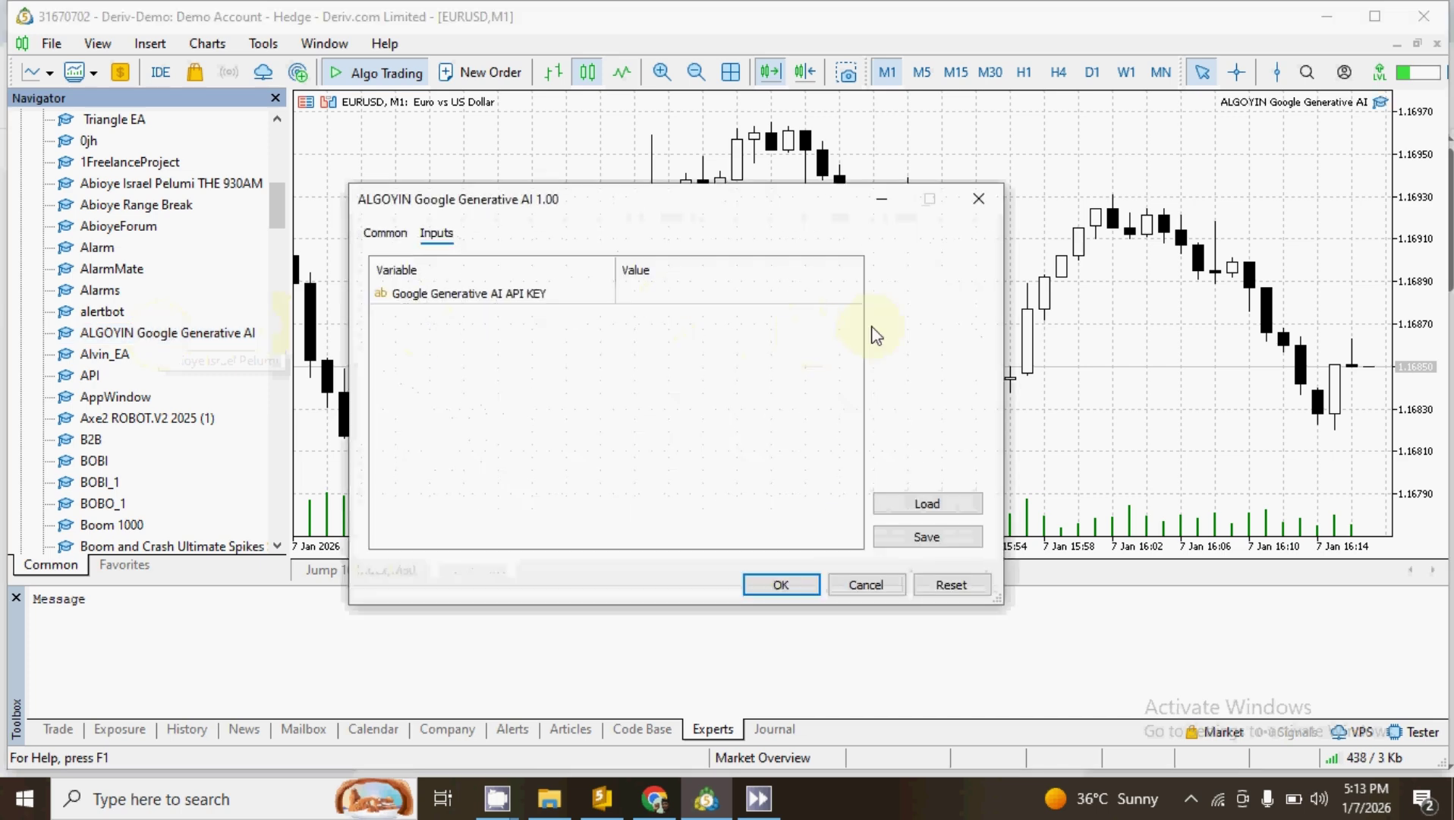
double_click(673, 294)
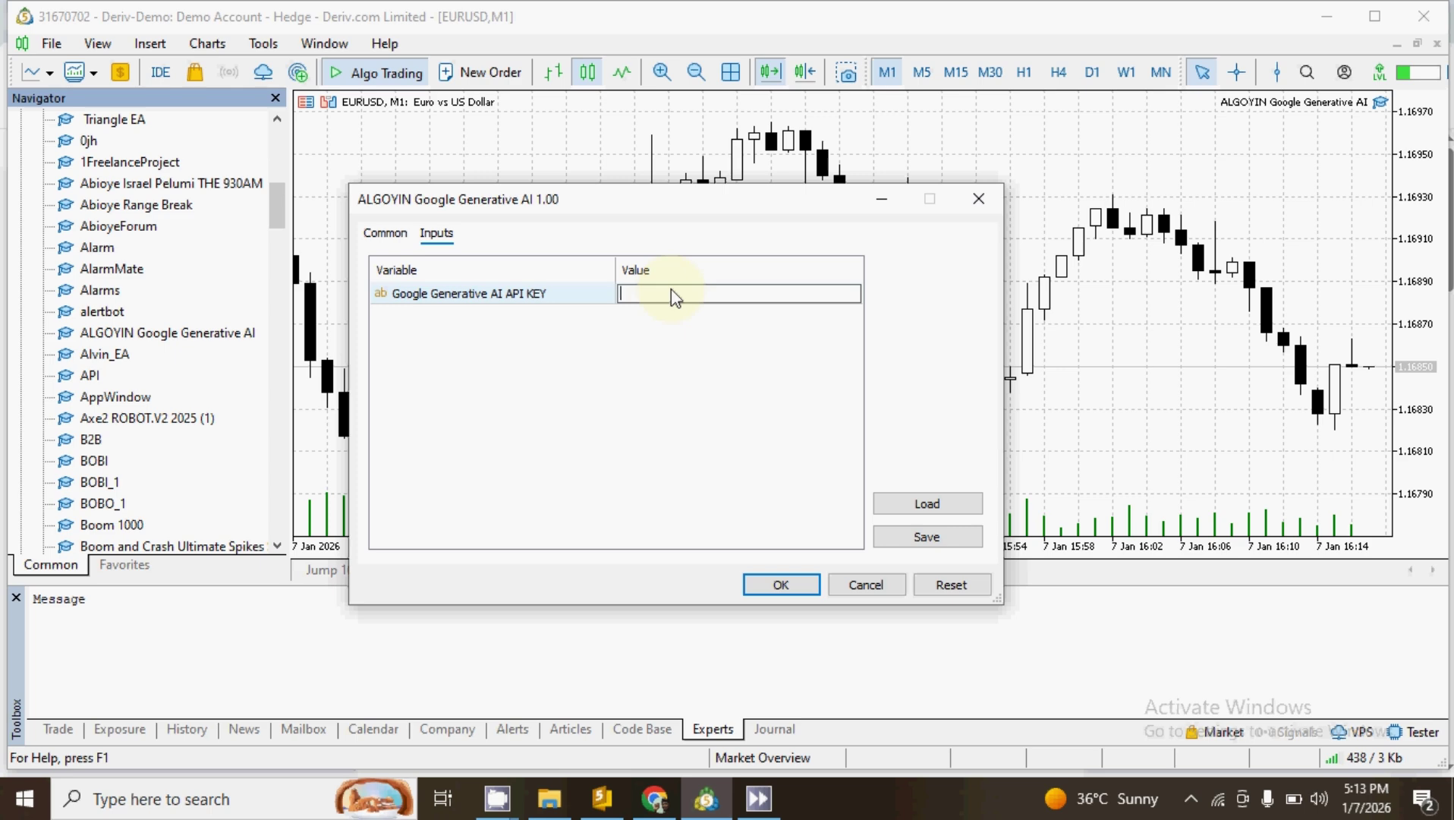
key("ctrl+v")
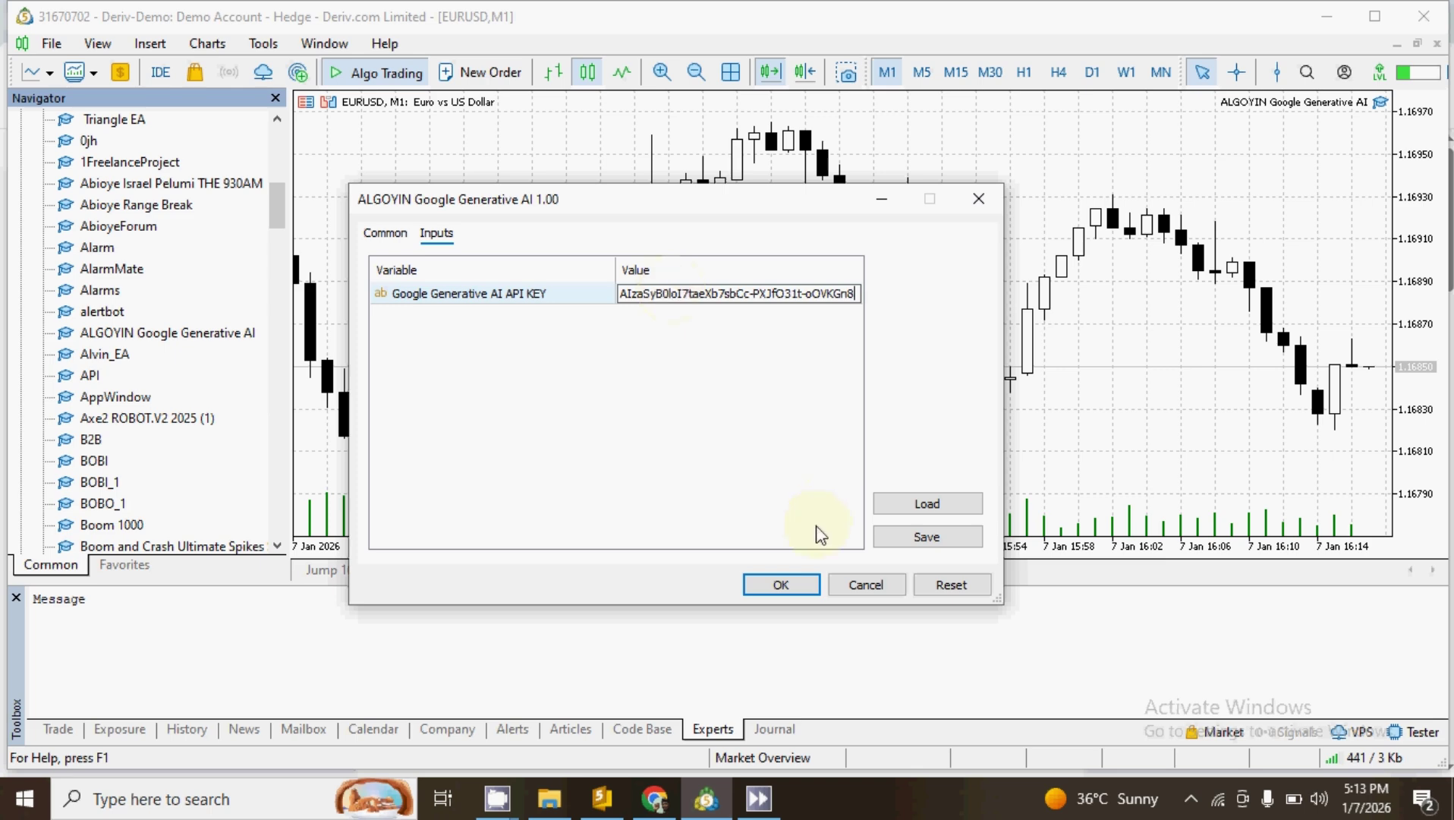
left_click(783, 586)
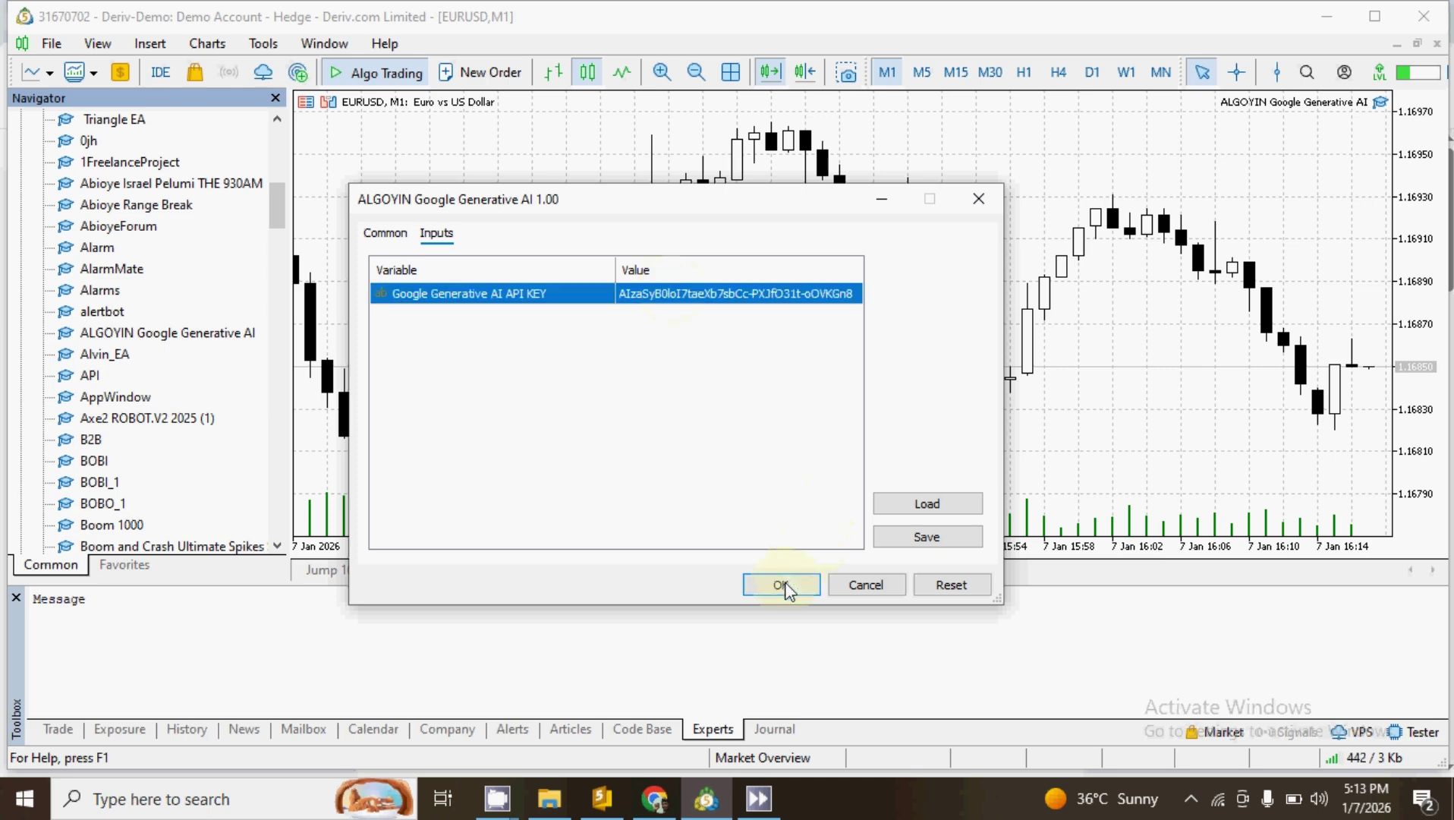
left_click(783, 586)
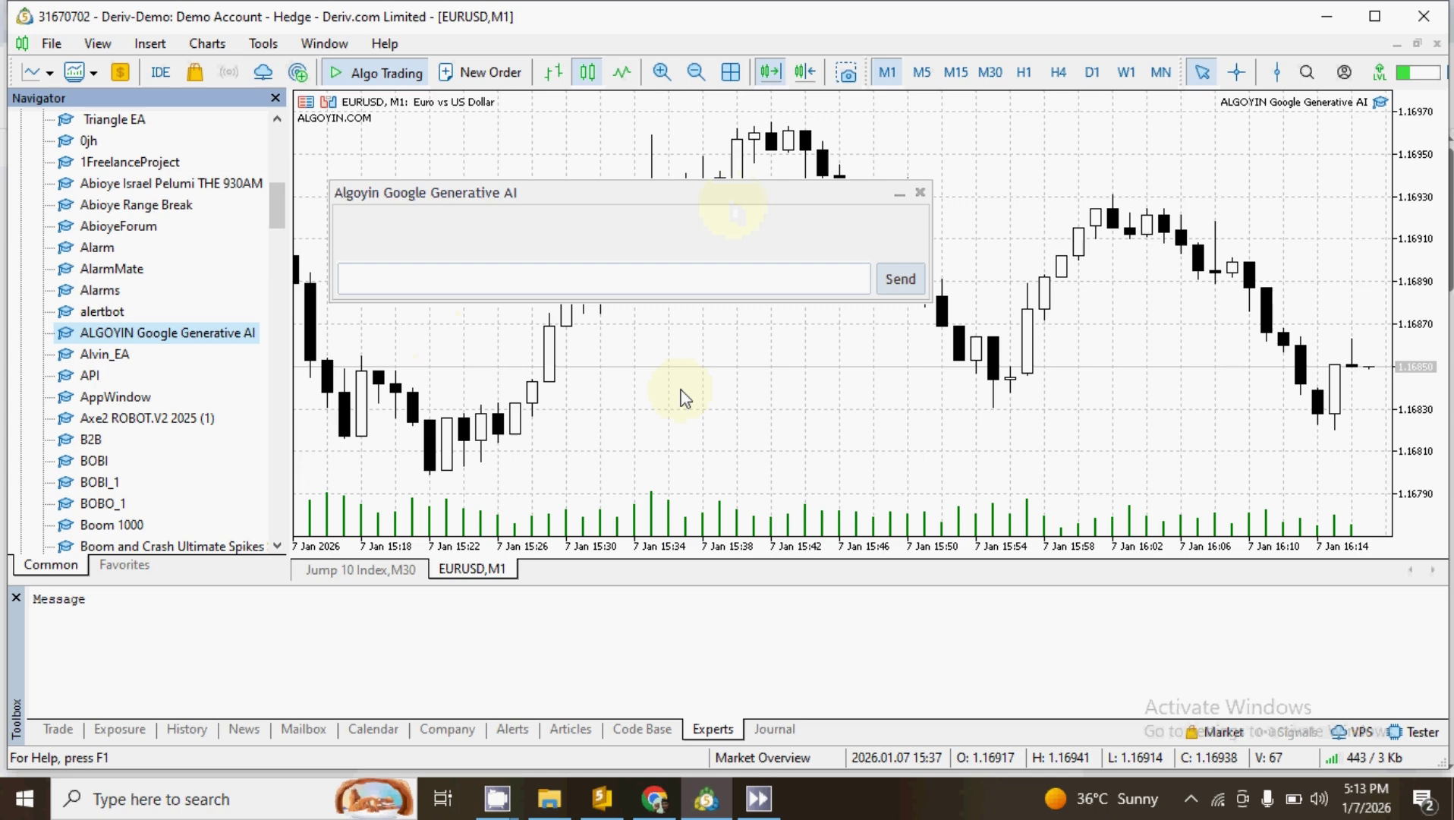
Send 'Explain the logic behind RSI' and get the momentum oscillator reply.
left_click(423, 286)
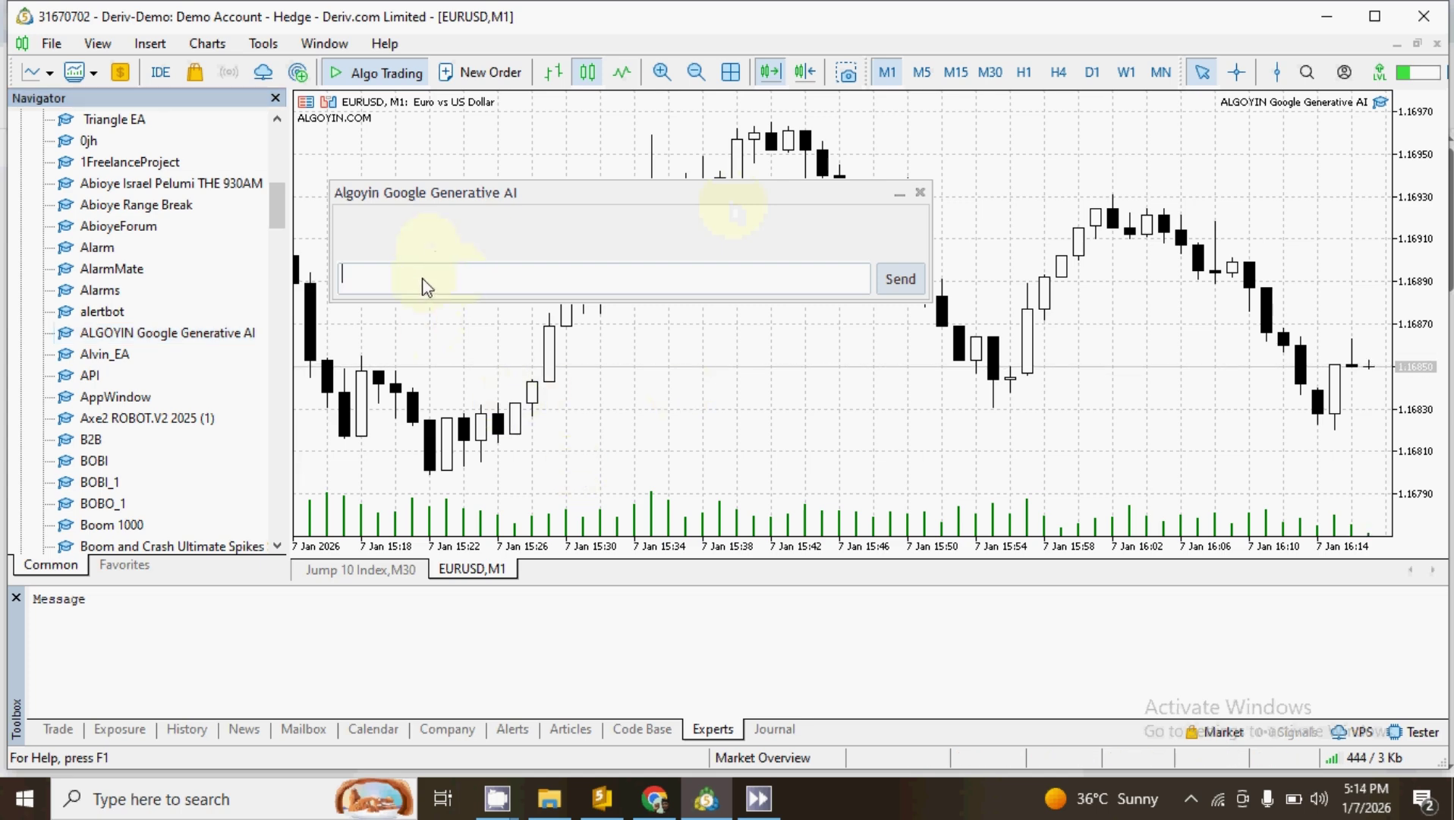
type("Explain t")
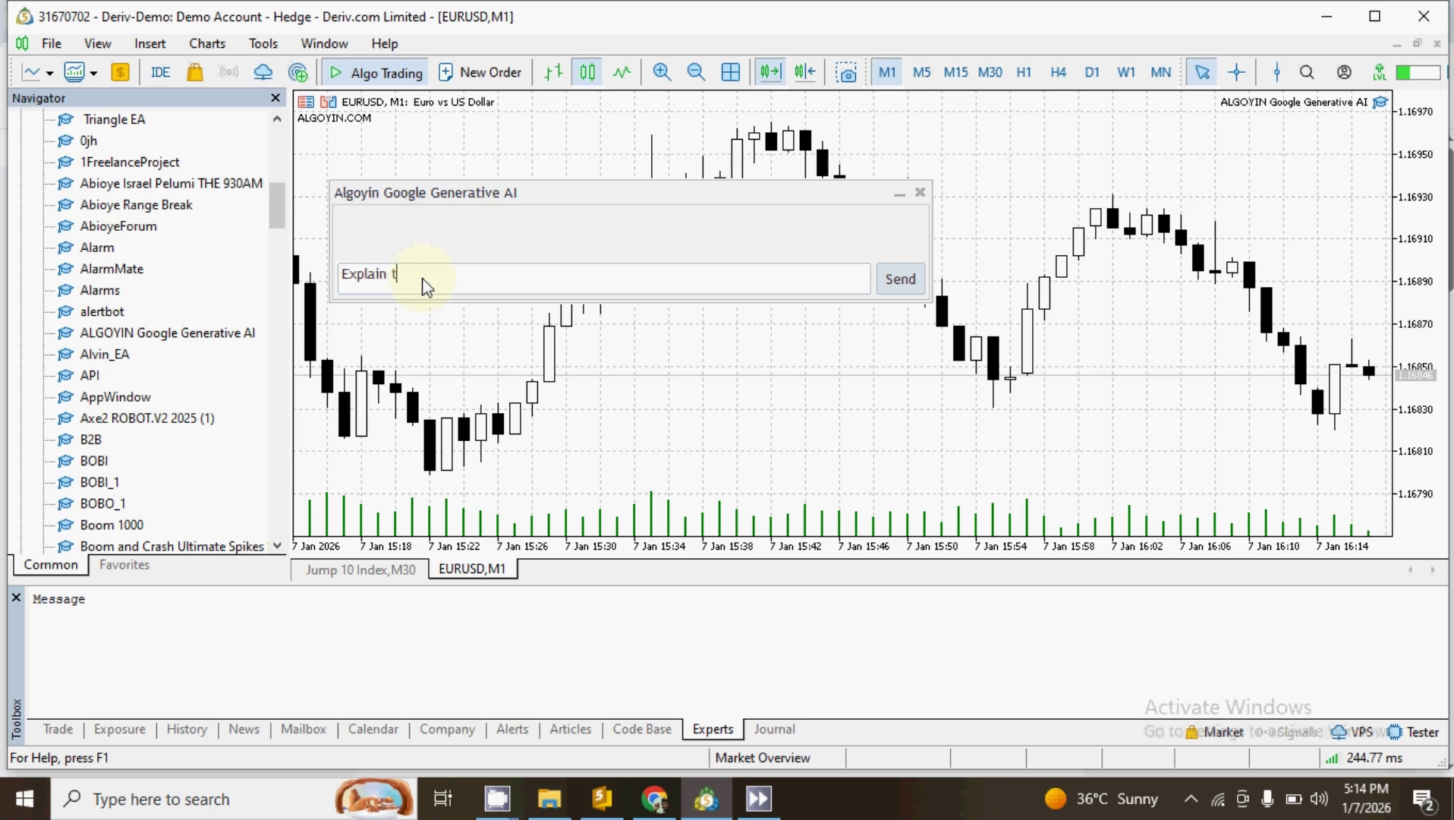
type("he logi")
type("c behind RSI")
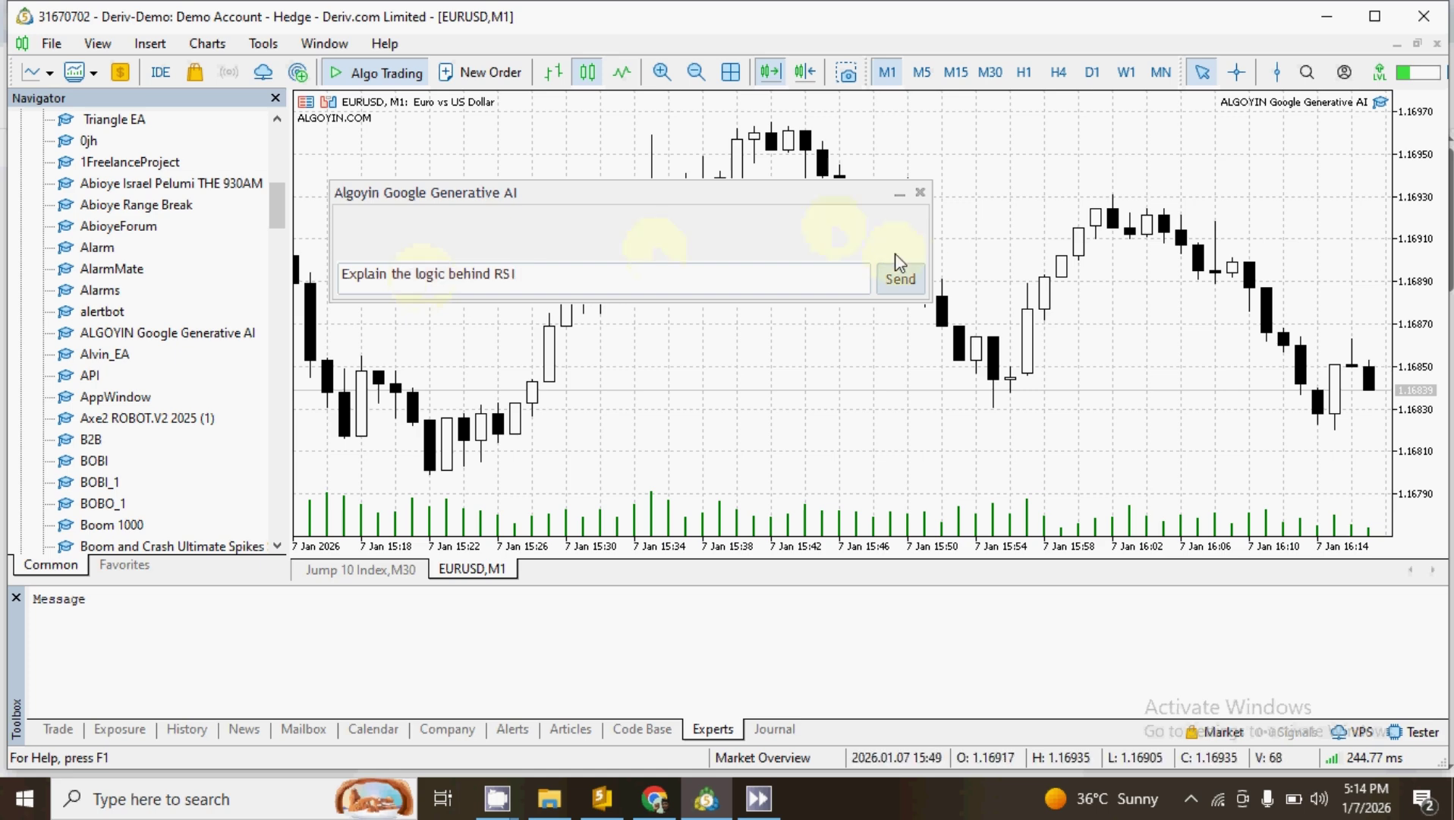
left_click(913, 280)
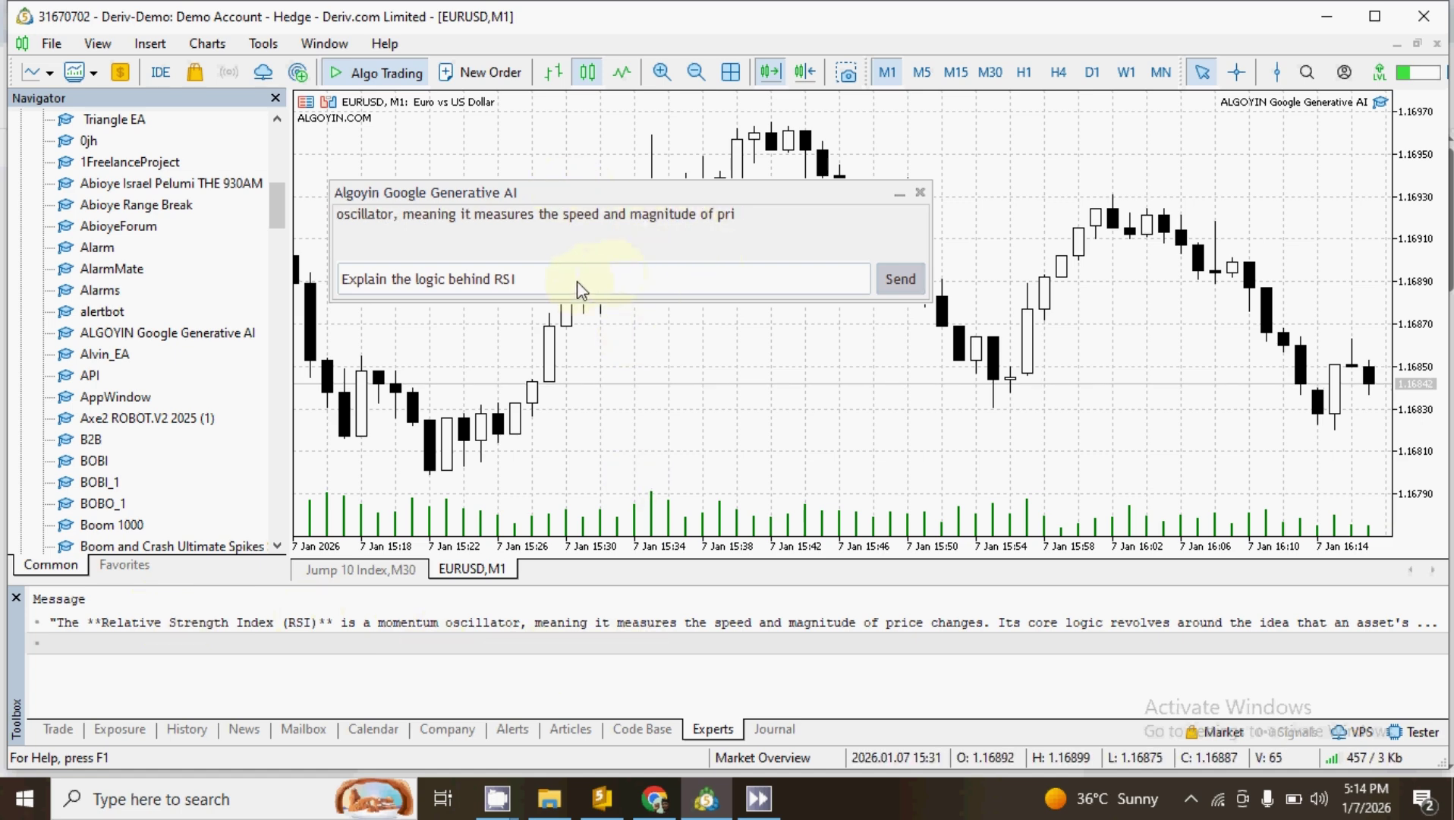
Send 'calculate the 5% of my account balance $500, direct answer' and find '$25' in the Experts log.
left_click(529, 280)
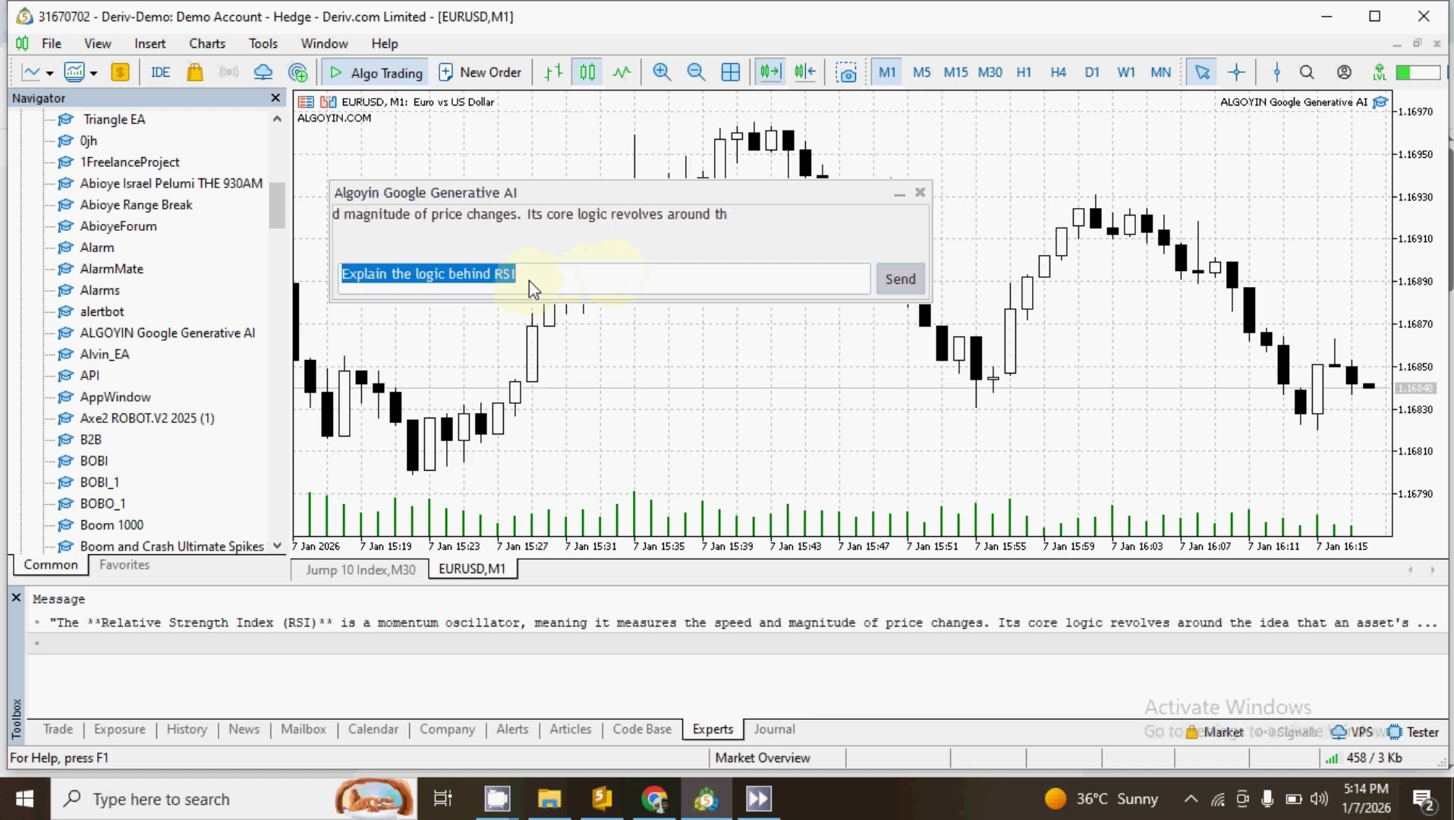
type("c")
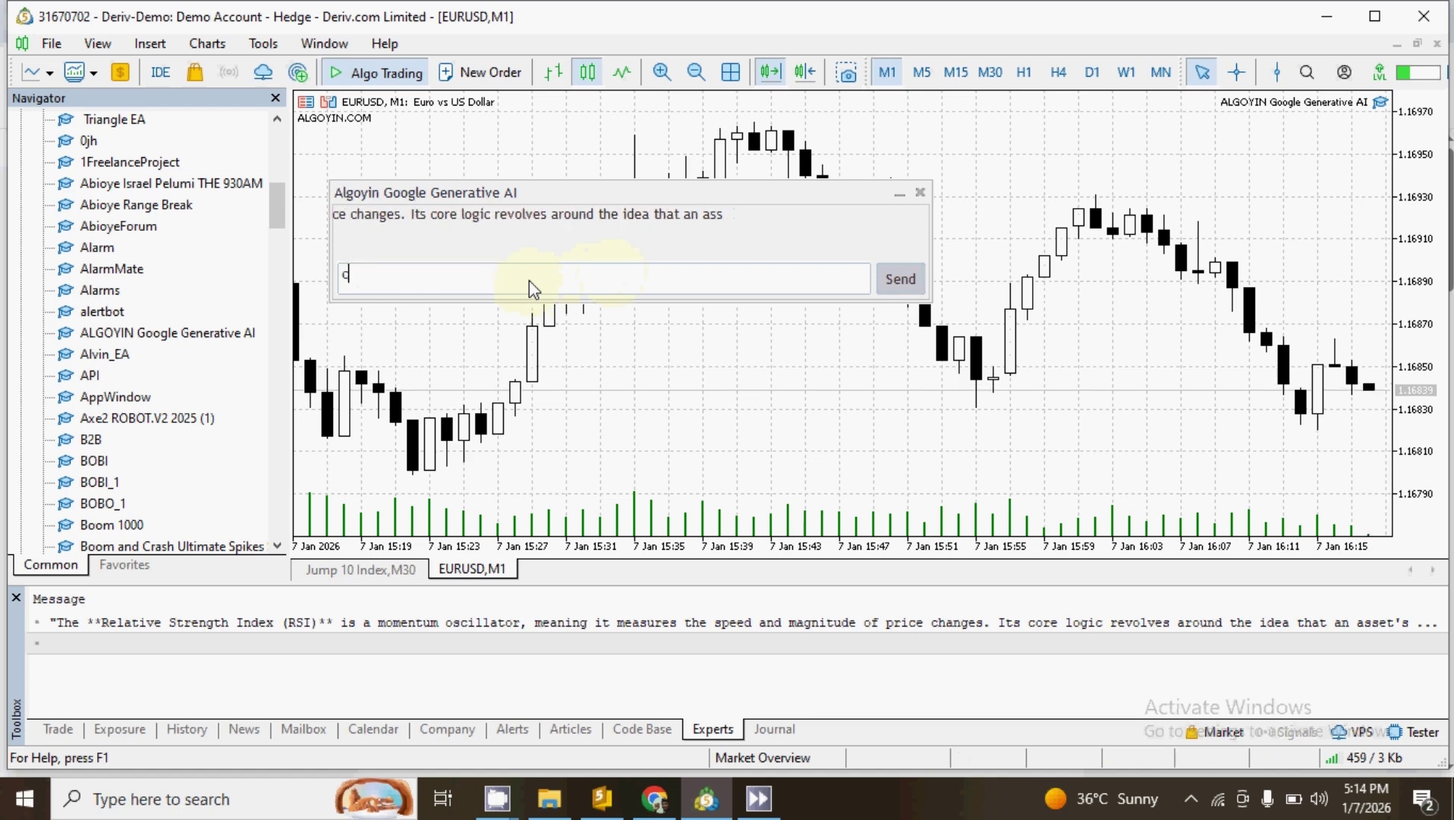
type("alculate")
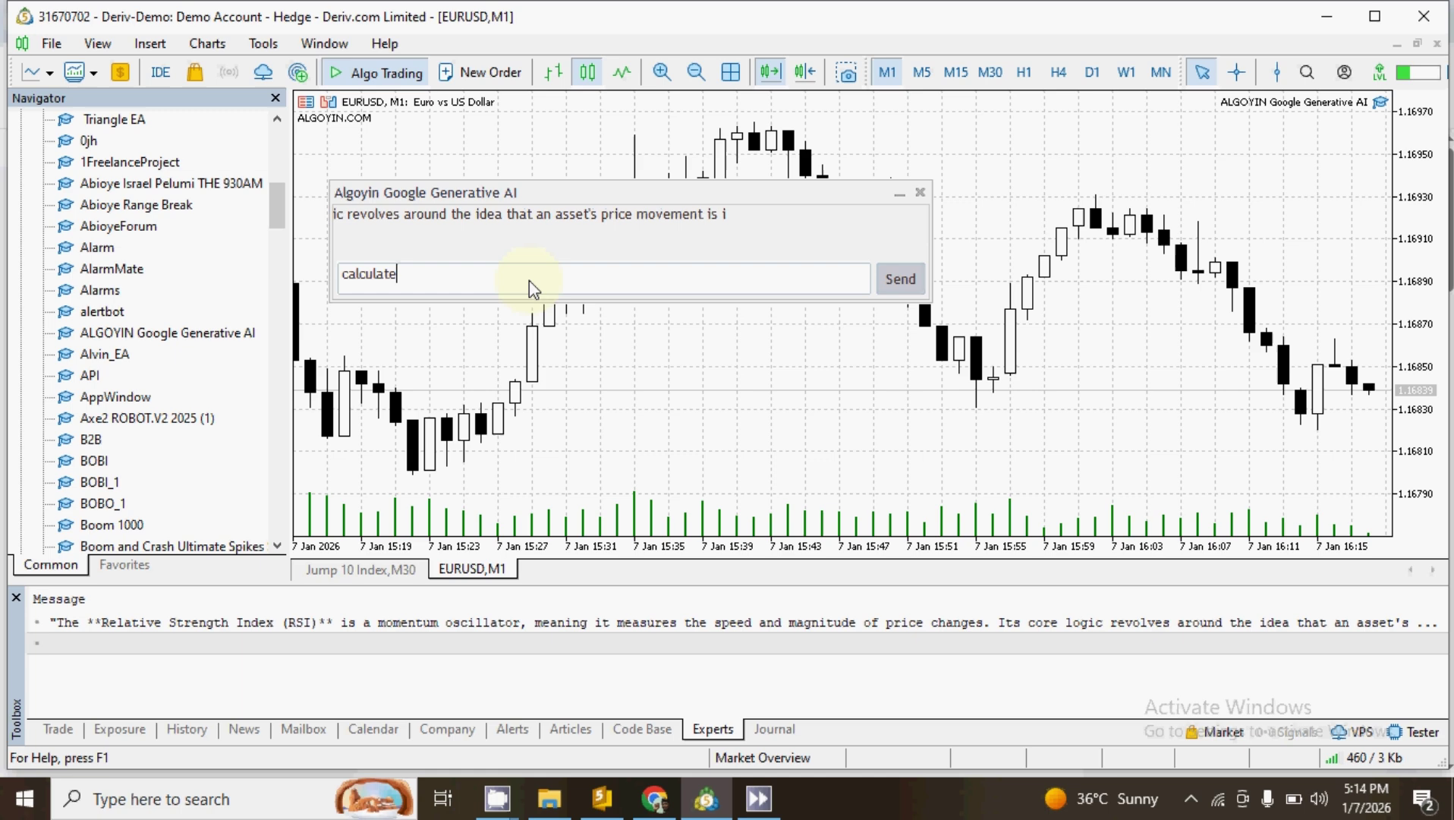
type(" the 5 ")
type("%")
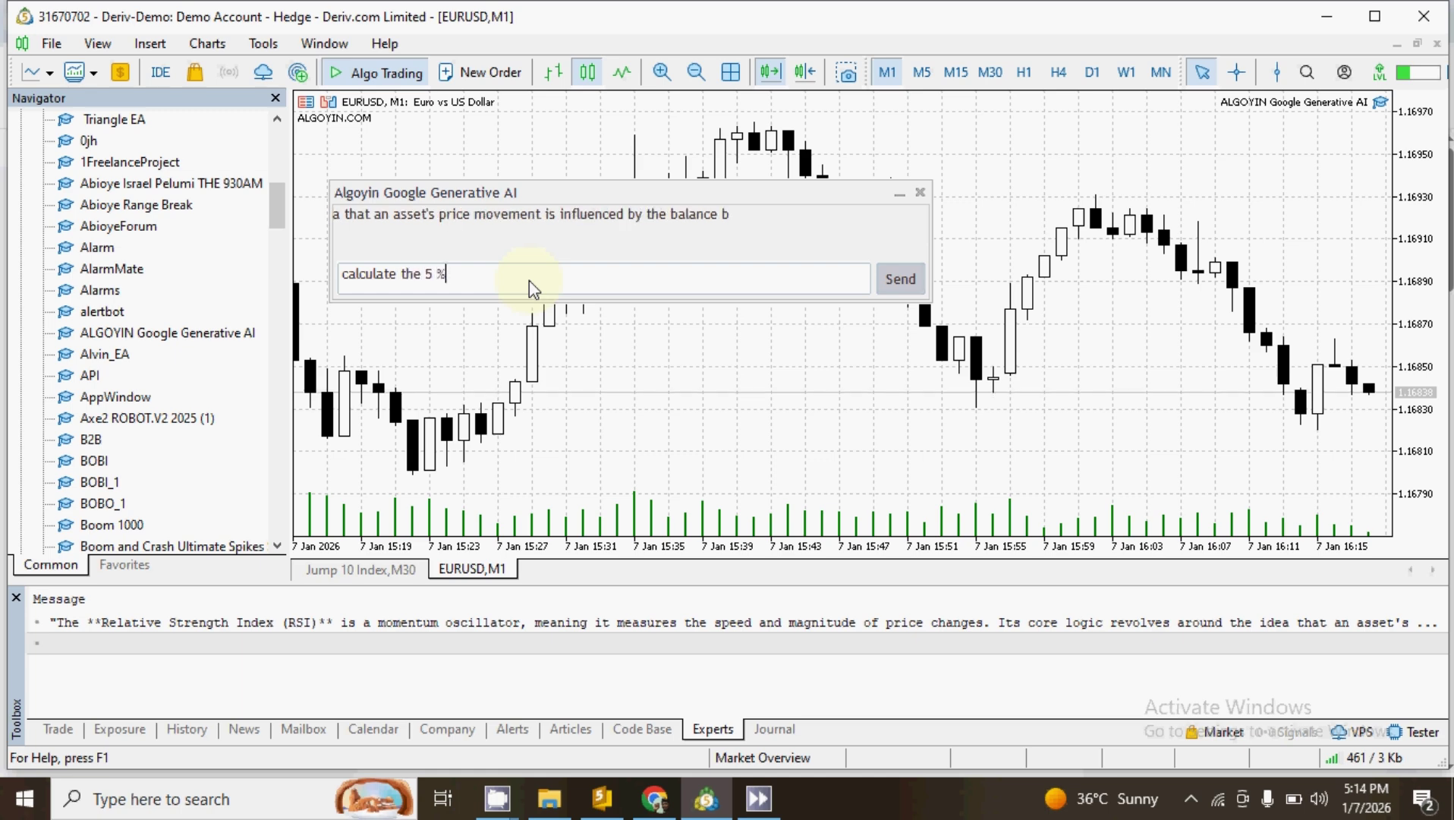
key("BackSpace")
key("BackSpace")
type("%")
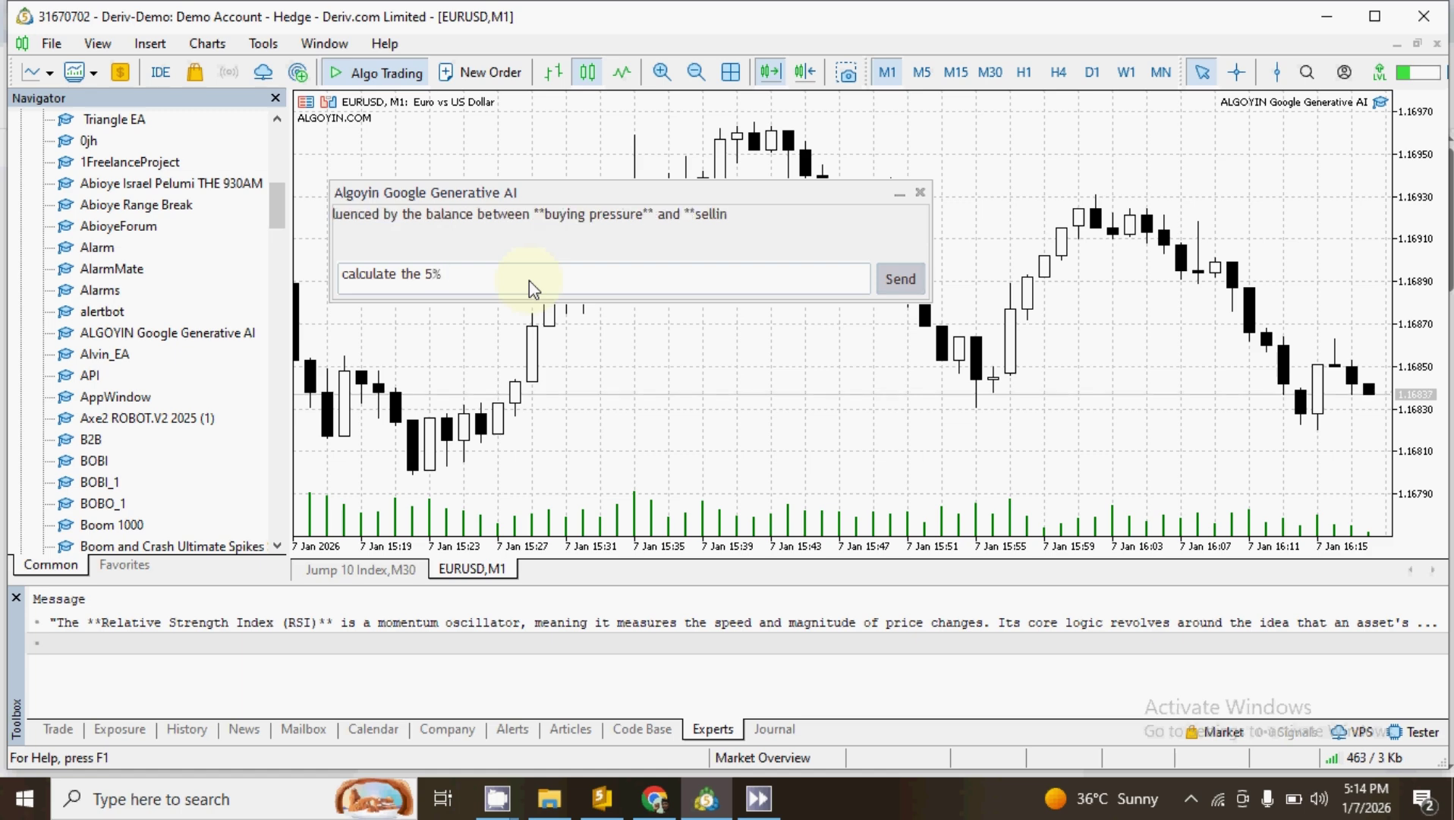
type(" of my ac")
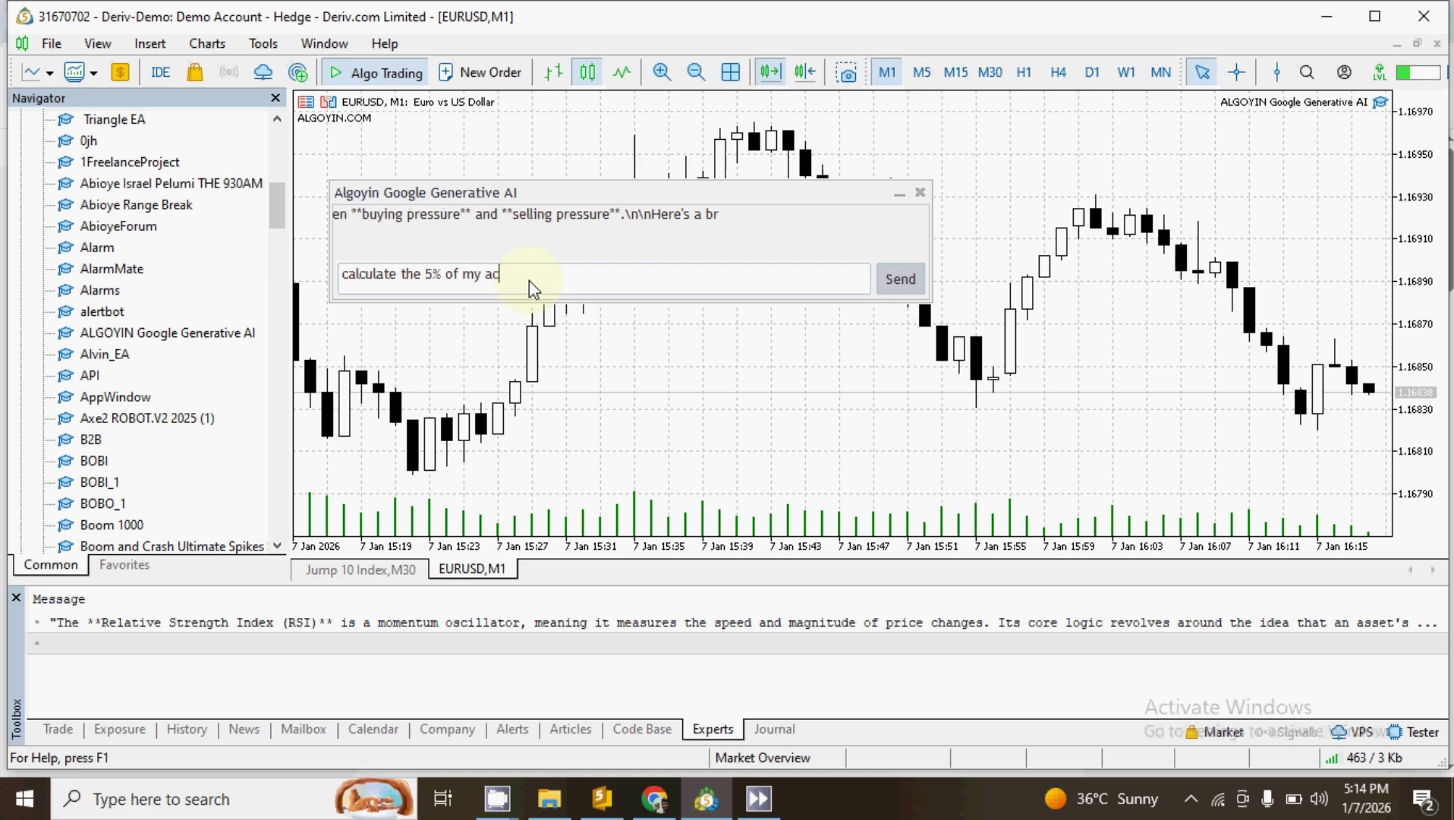
type("count ")
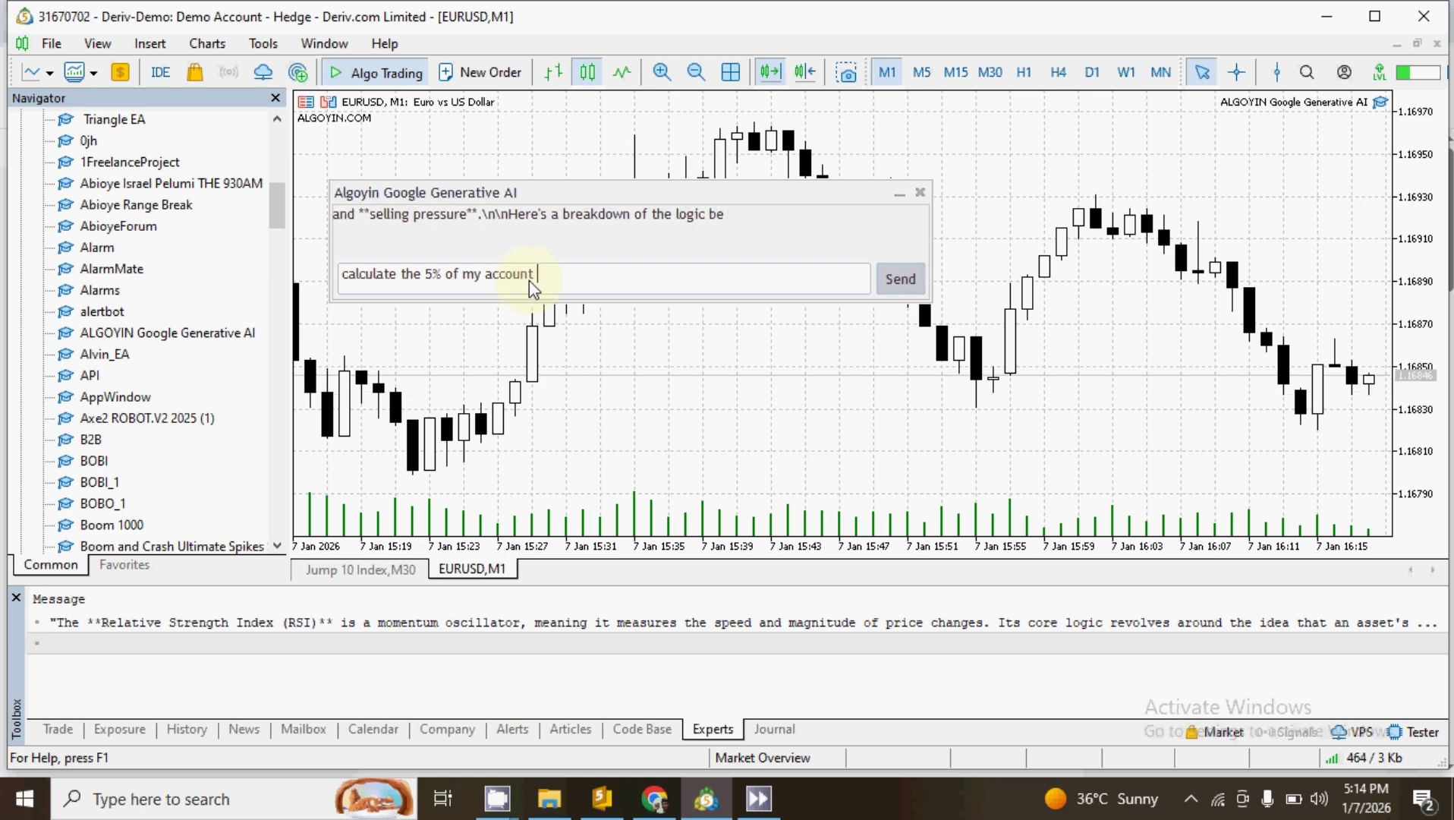
type("balance")
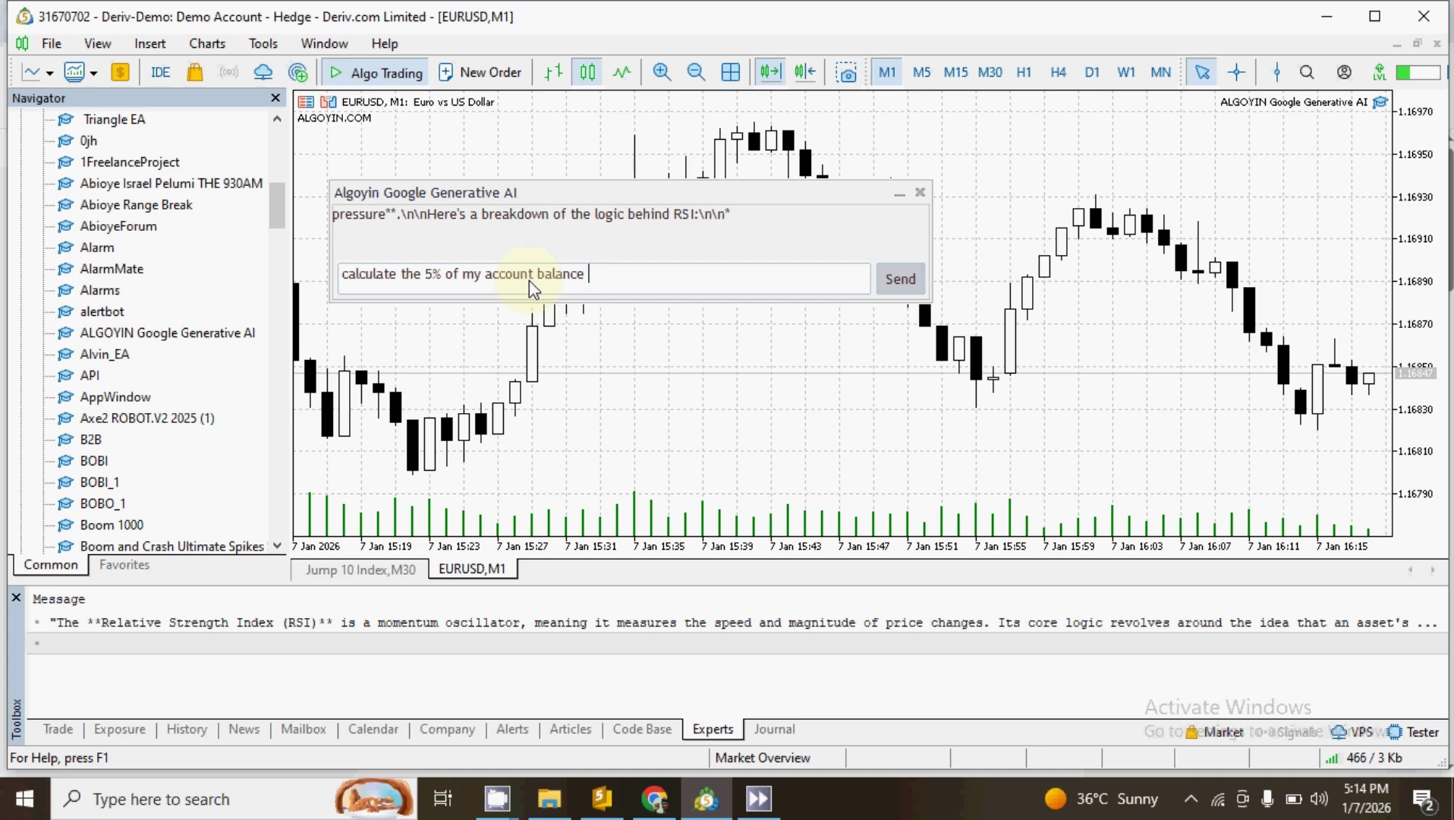
type(" $500")
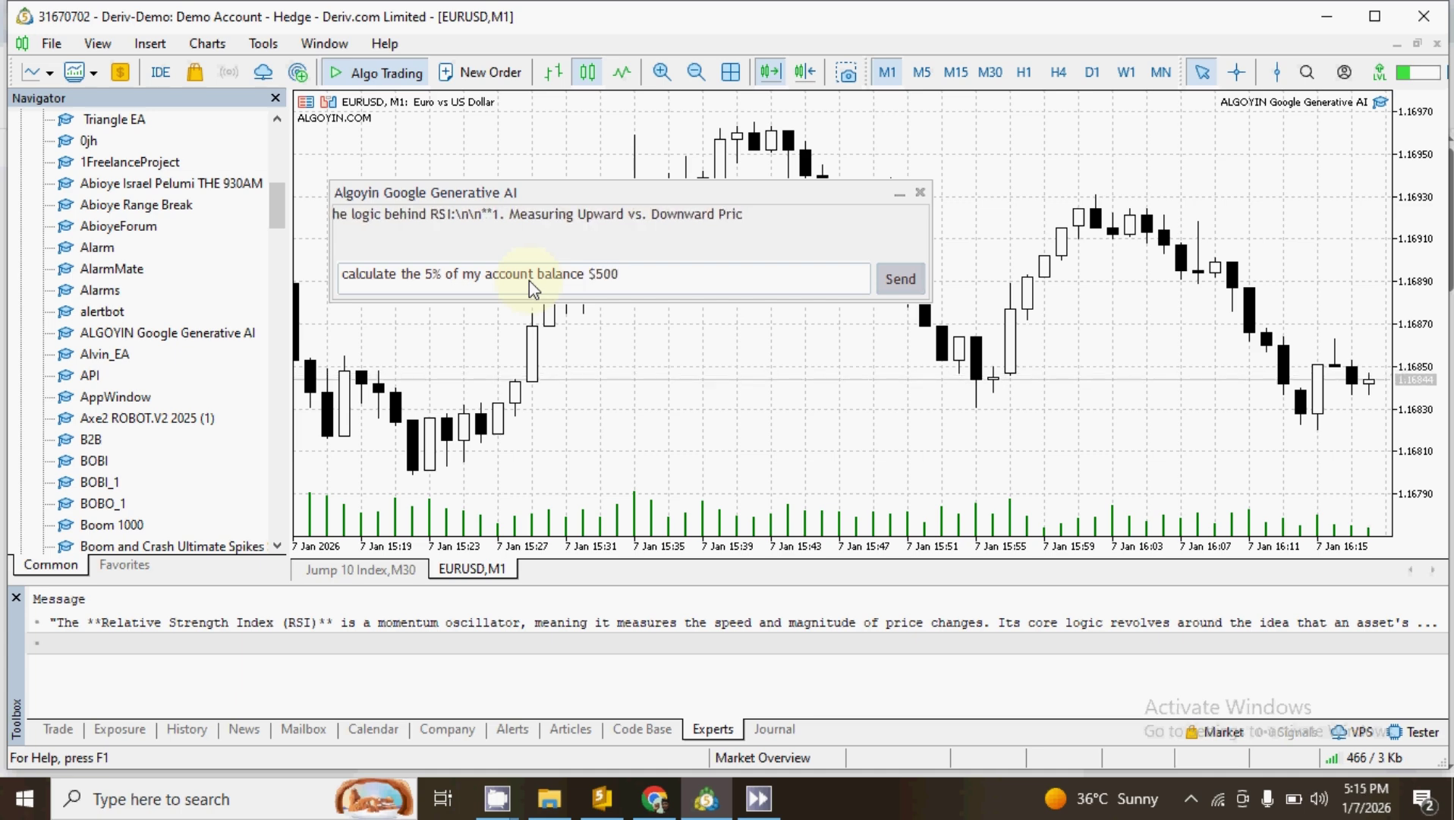
type(", direct ")
type("answ")
type("er")
left_click(895, 279)
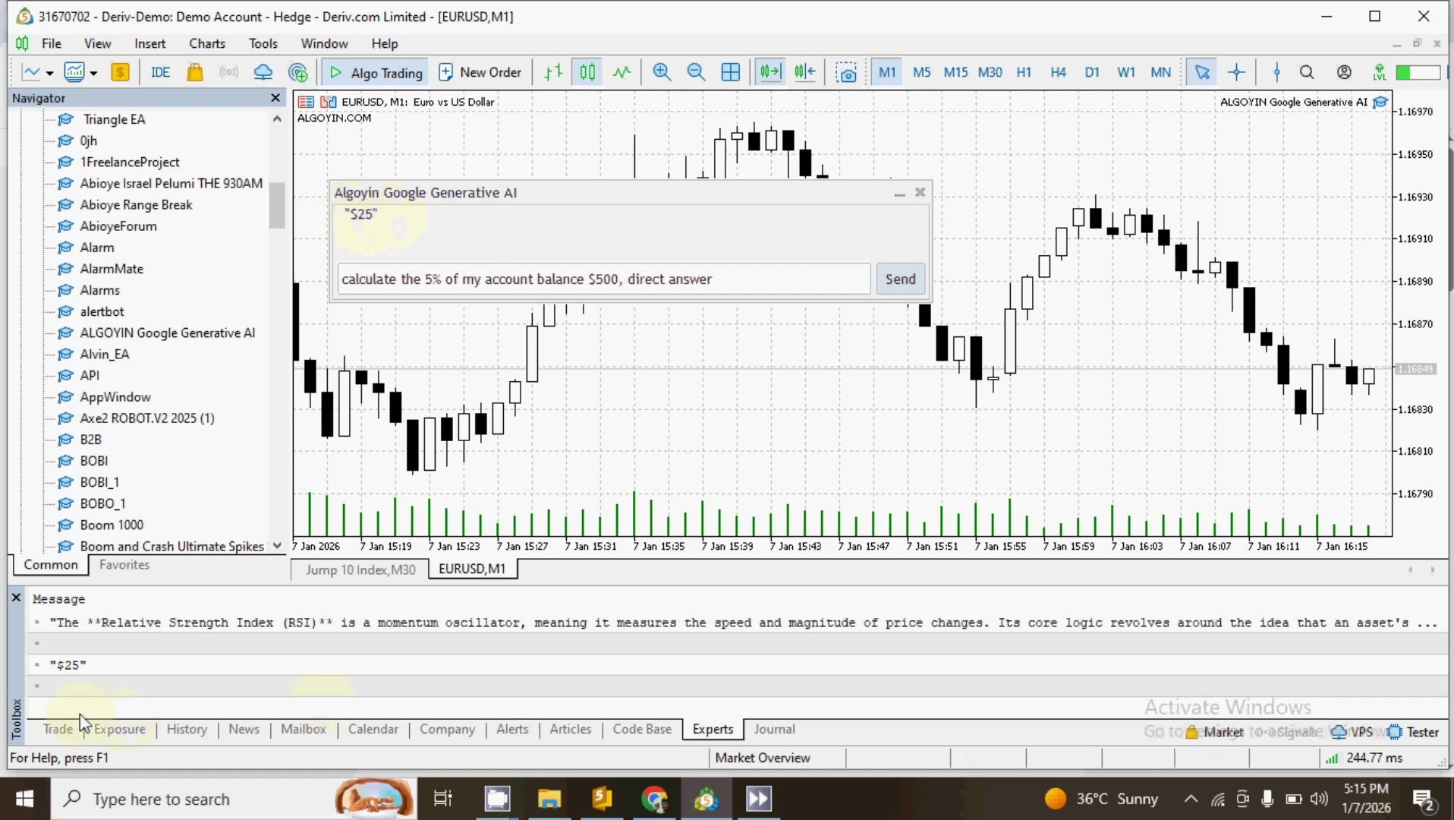
left_click(70, 667)
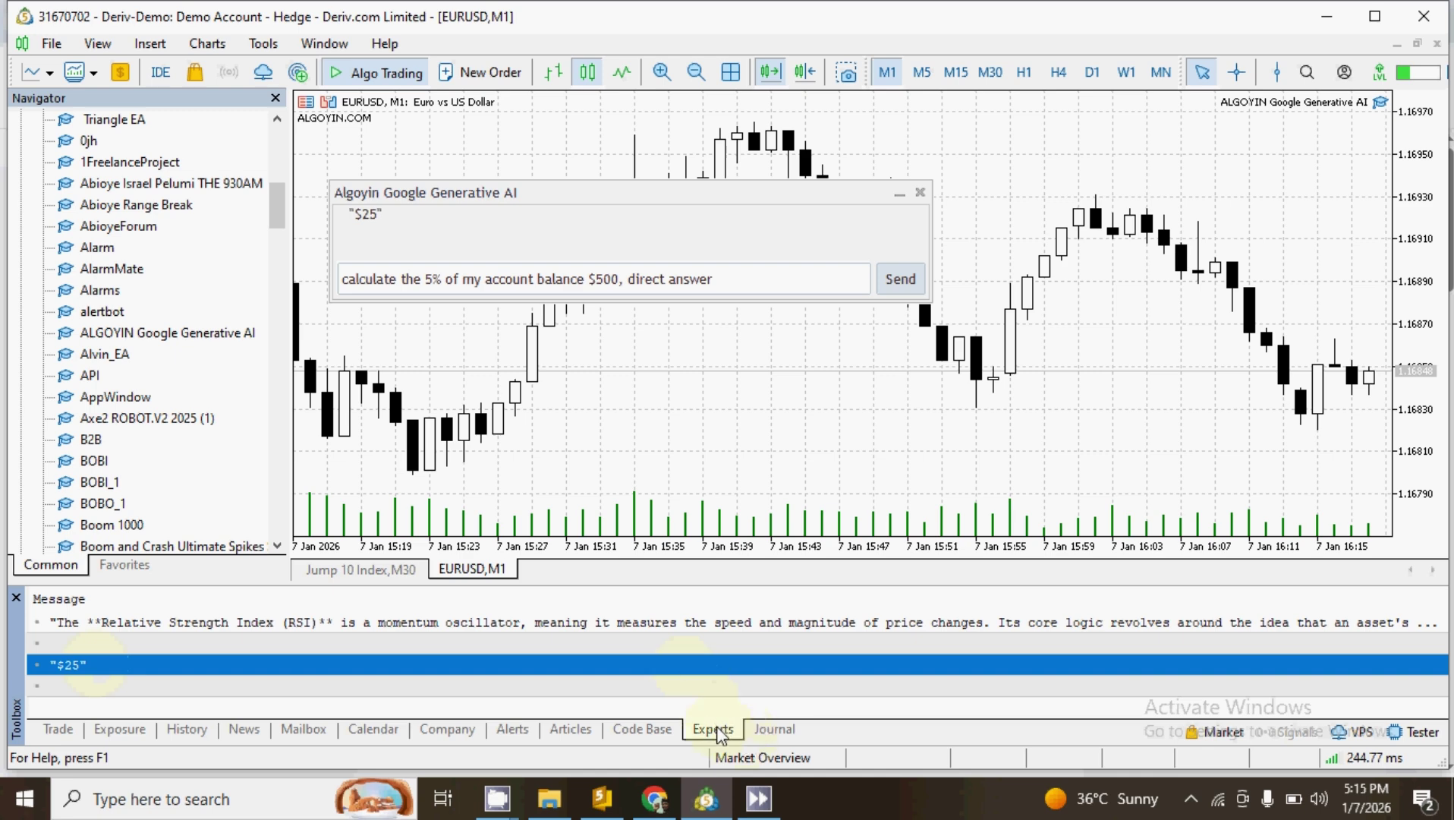
left_click(761, 222)
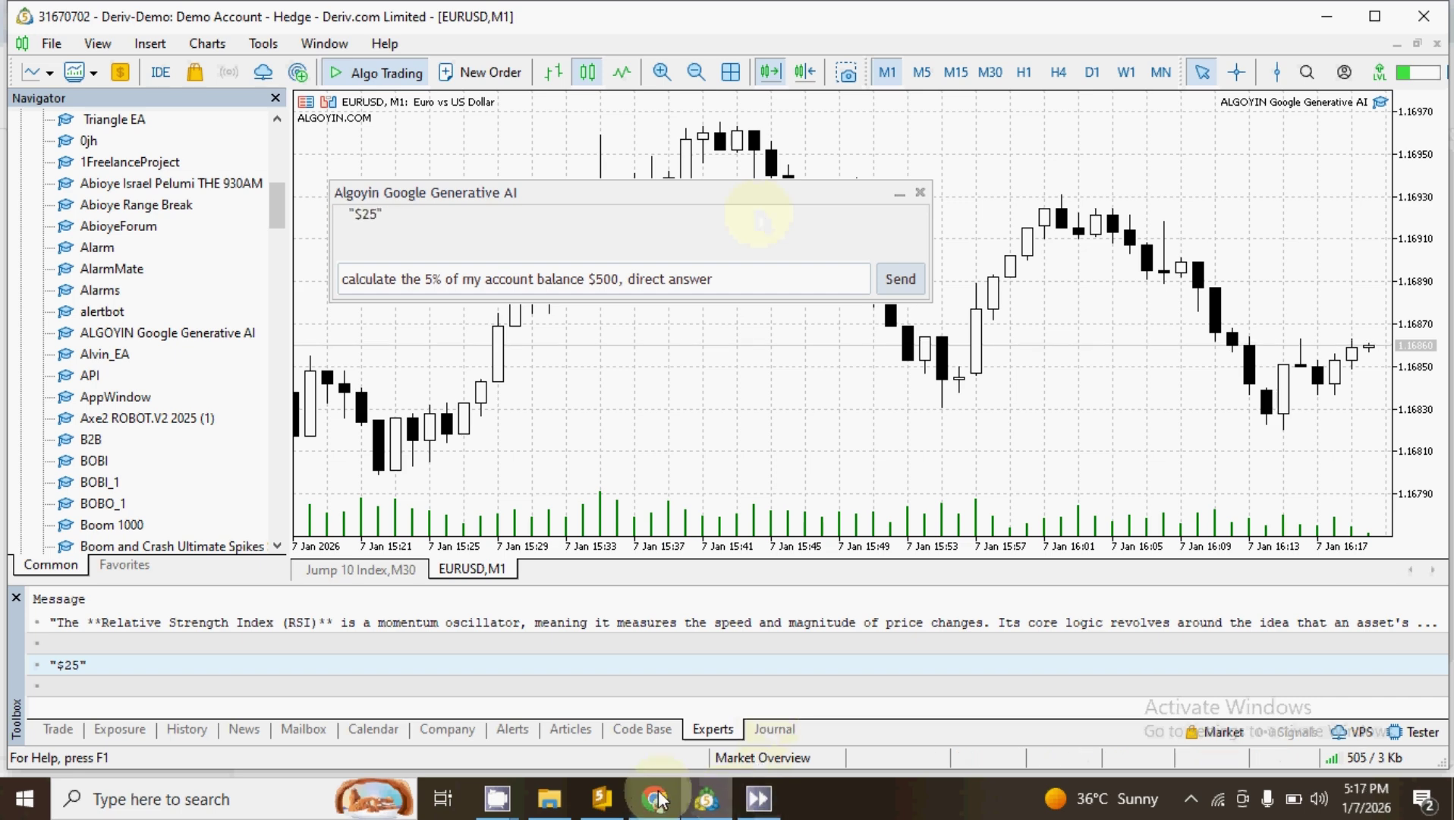
Open the MQL5 API key's usage in Google AI Studio and show its Rate Limit figures.
left_click(655, 798)
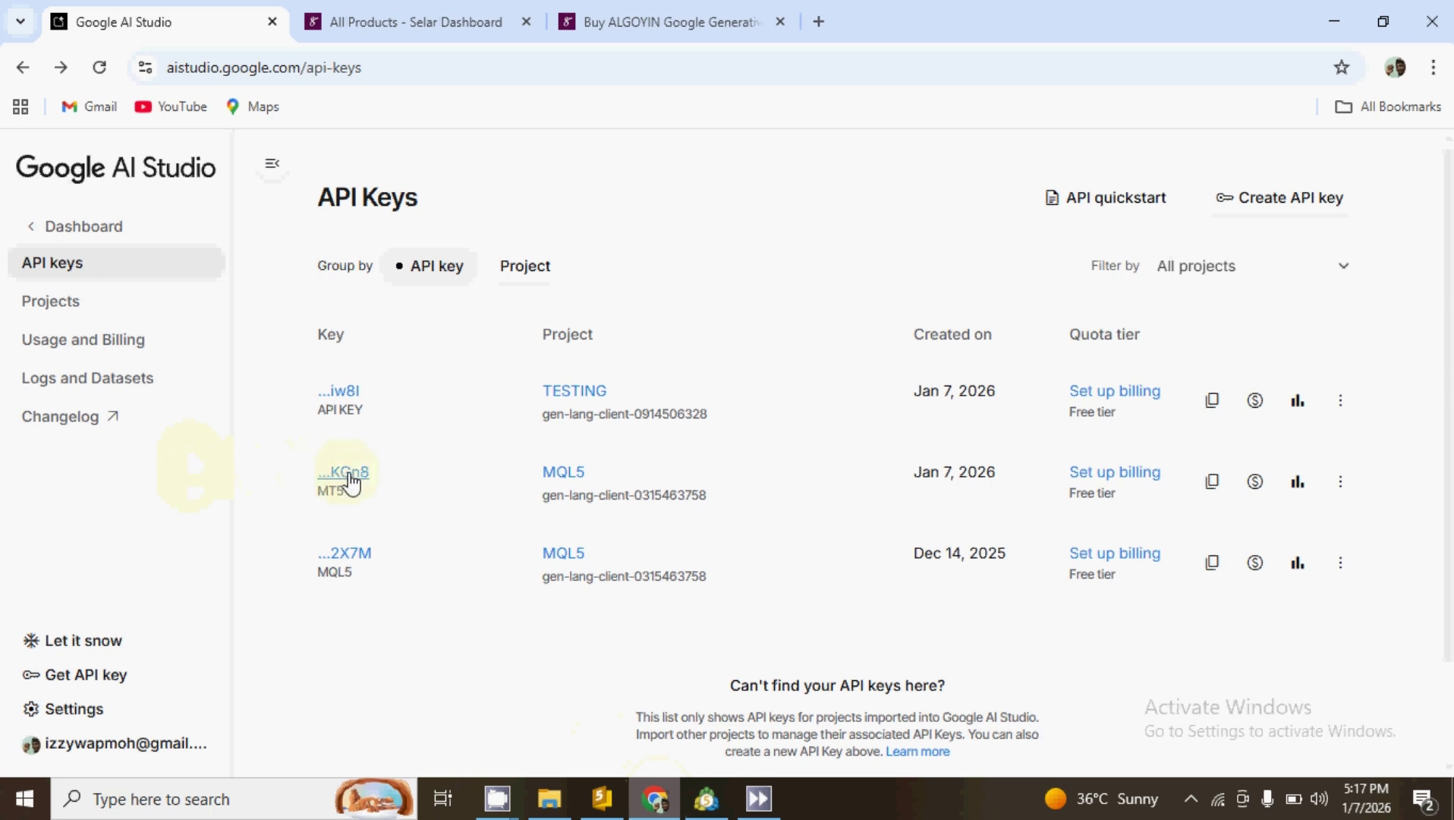
left_click(1298, 483)
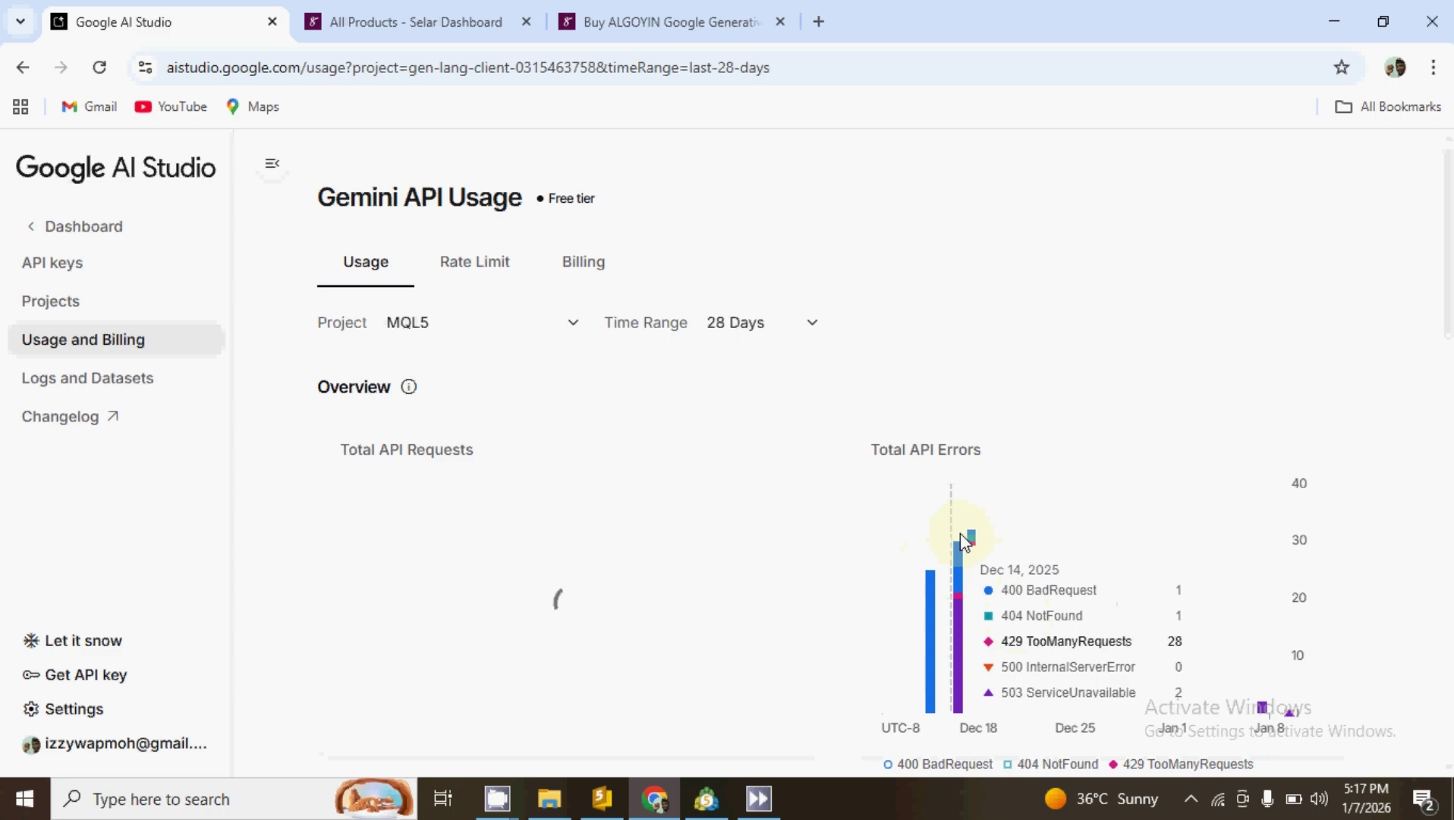
left_click(487, 268)
scroll(715, 411, "down", 2)
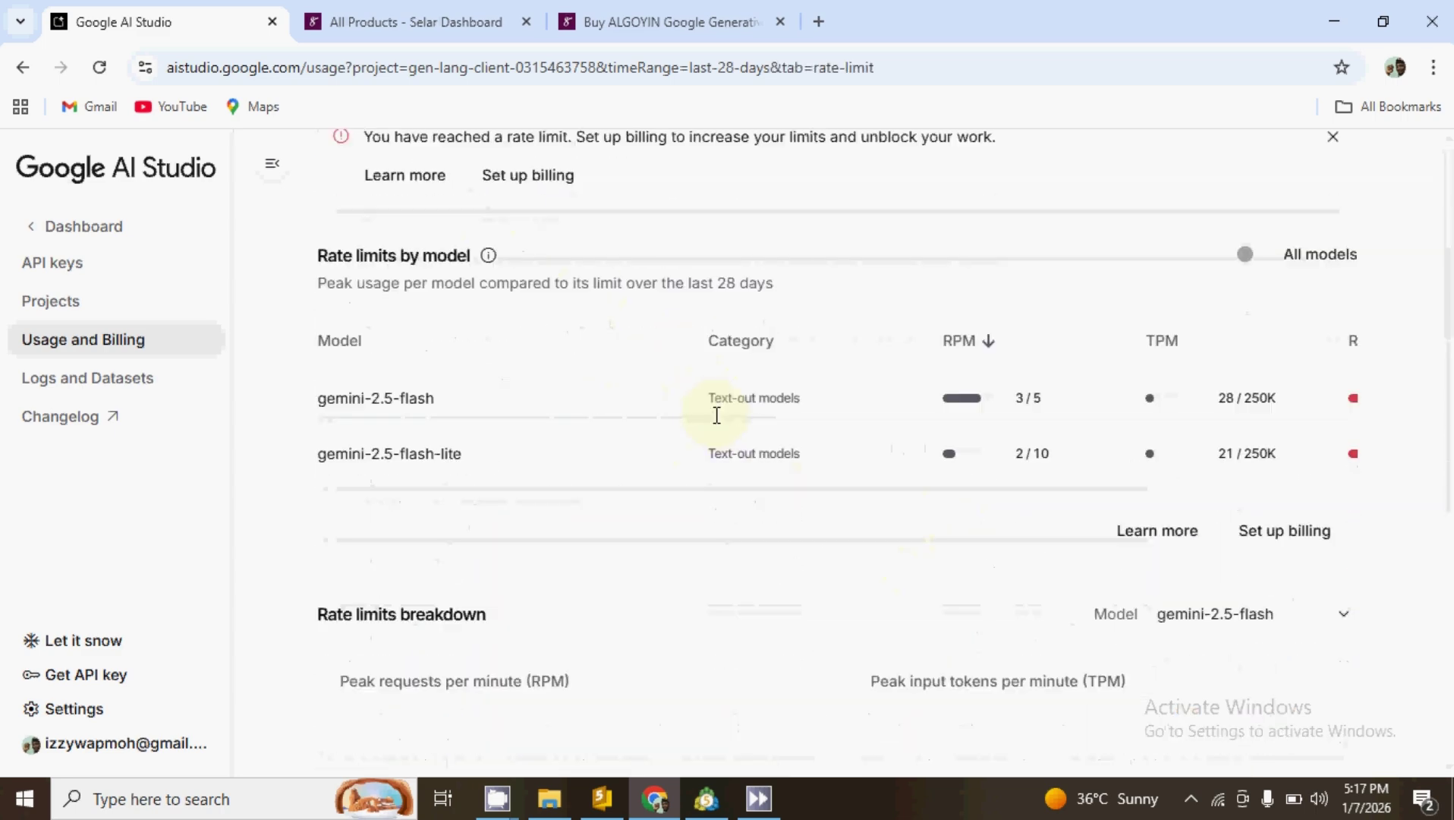
scroll(714, 421, "down", 2)
scroll(715, 422, "down", 2)
scroll(715, 422, "down", 2)
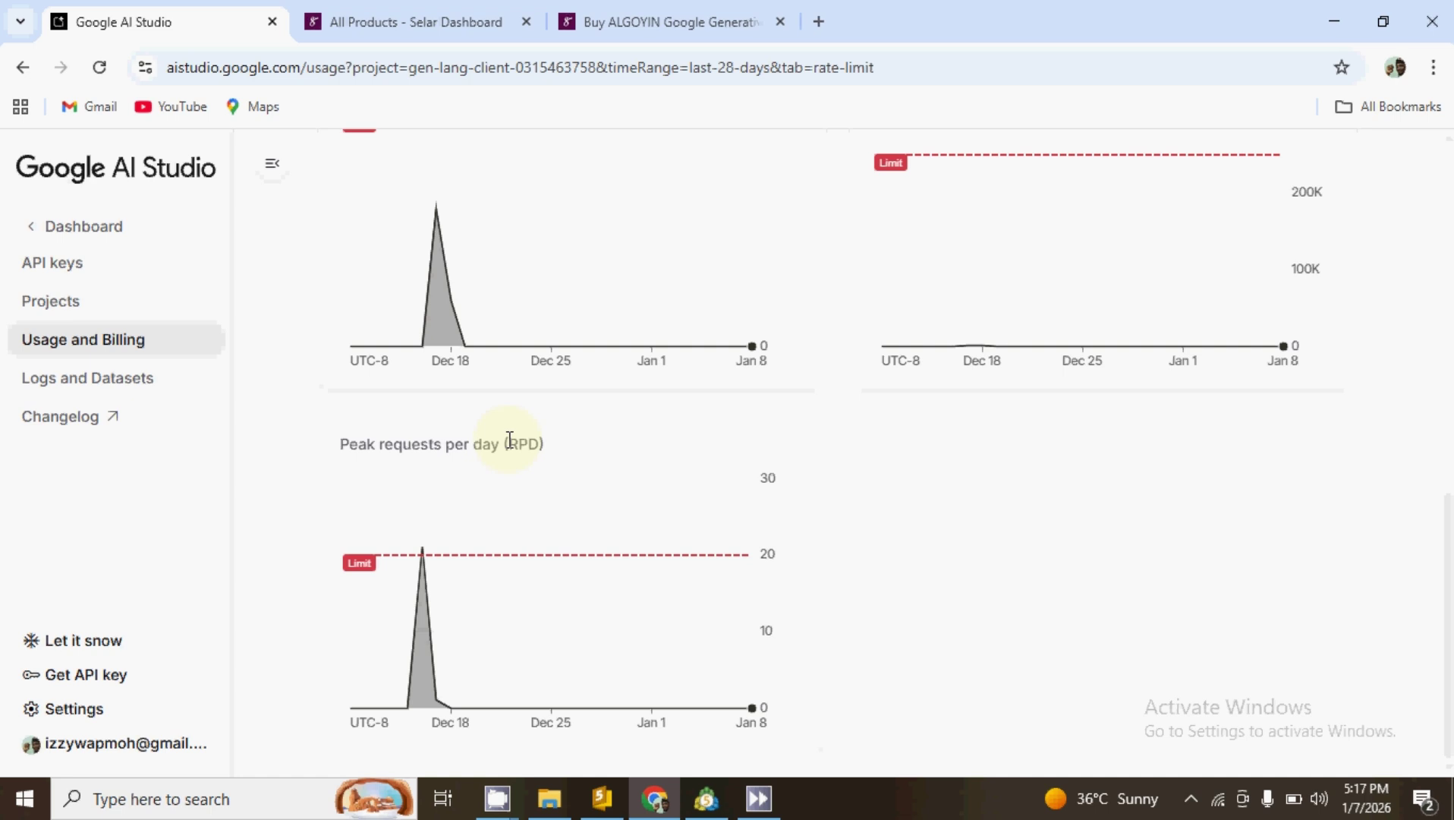
left_click_drag(509, 440, 589, 444)
mouse_move(638, 551)
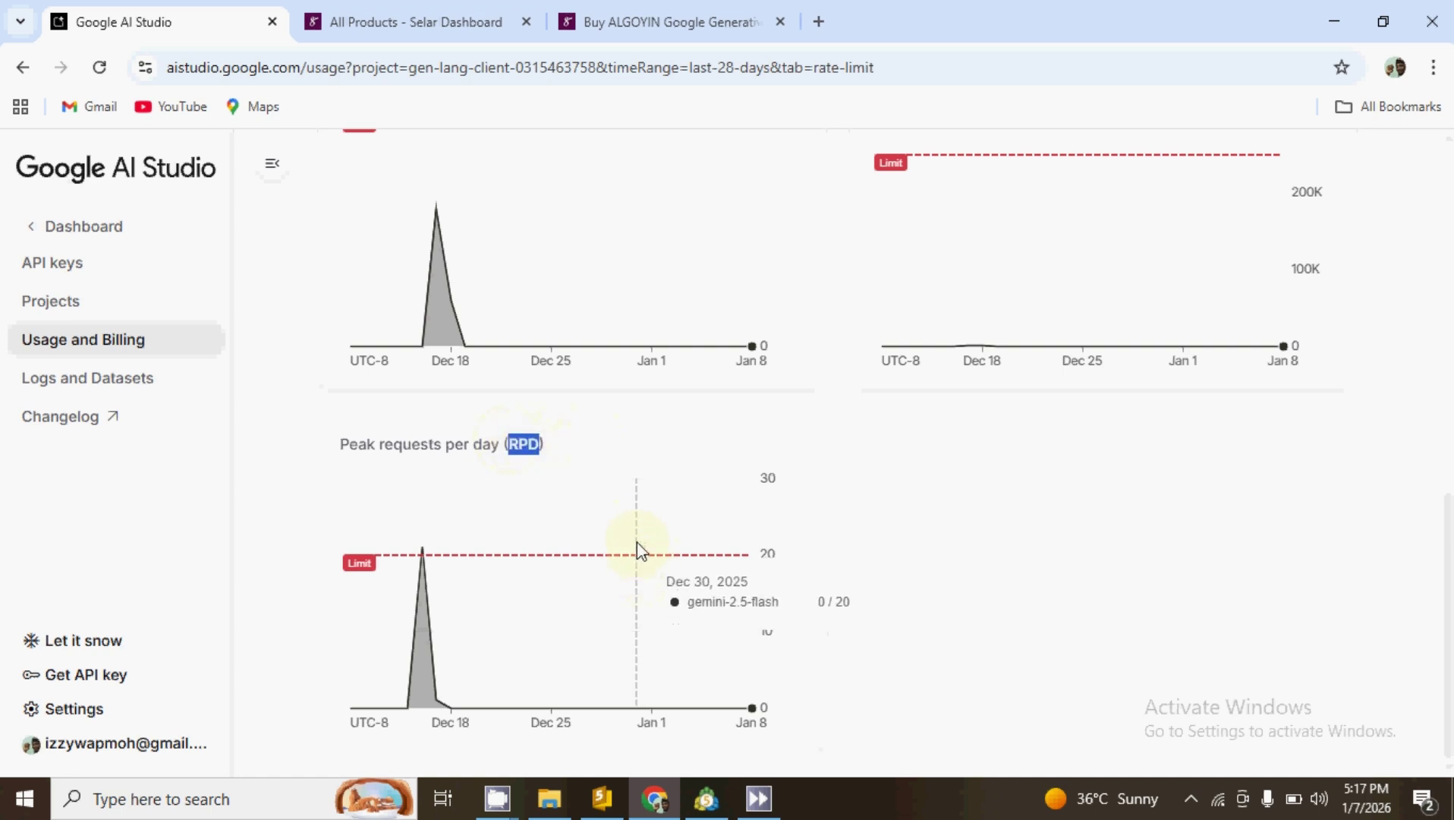
scroll(761, 581, "up", 3)
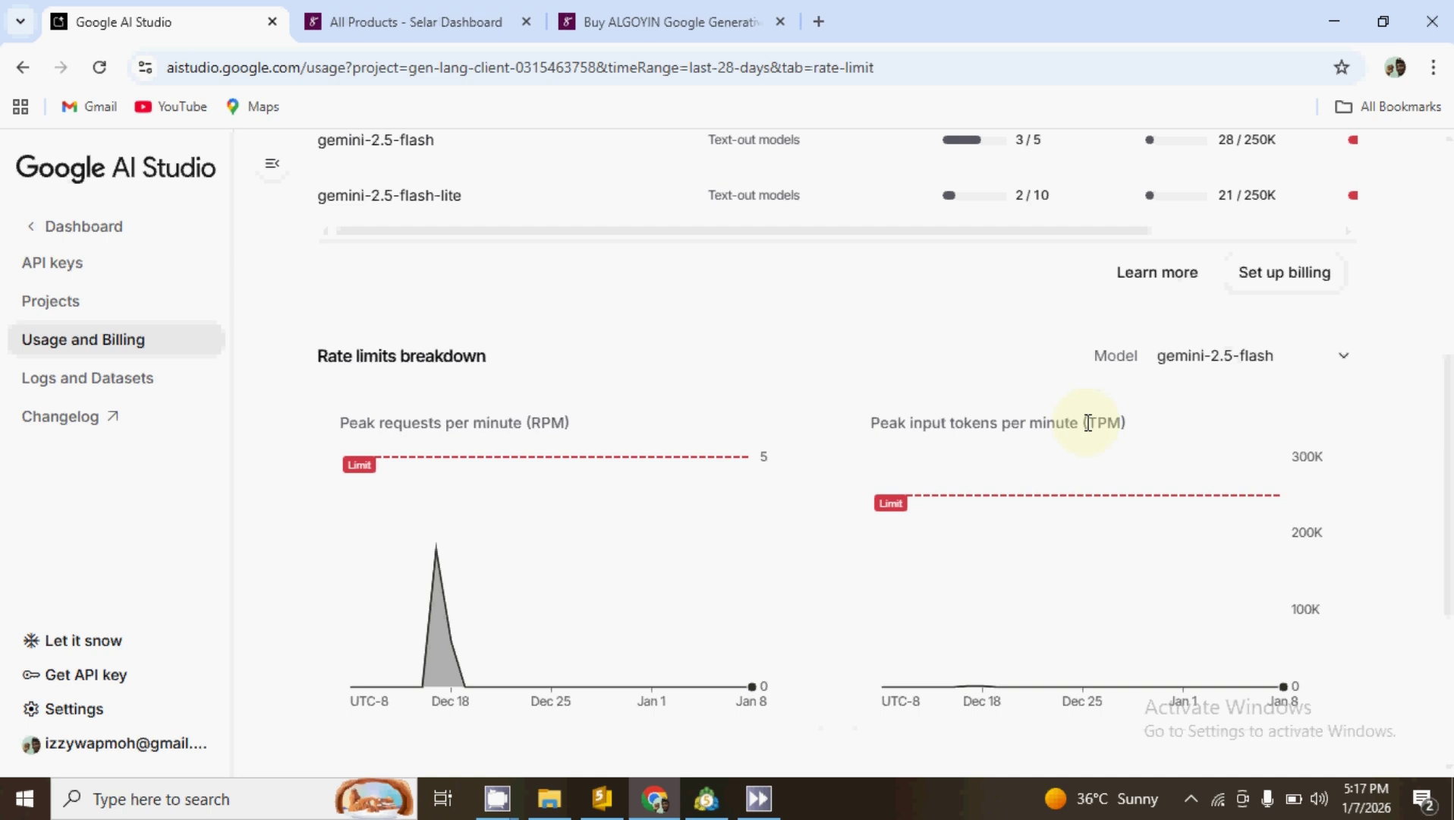
left_click_drag(1087, 422, 1123, 422)
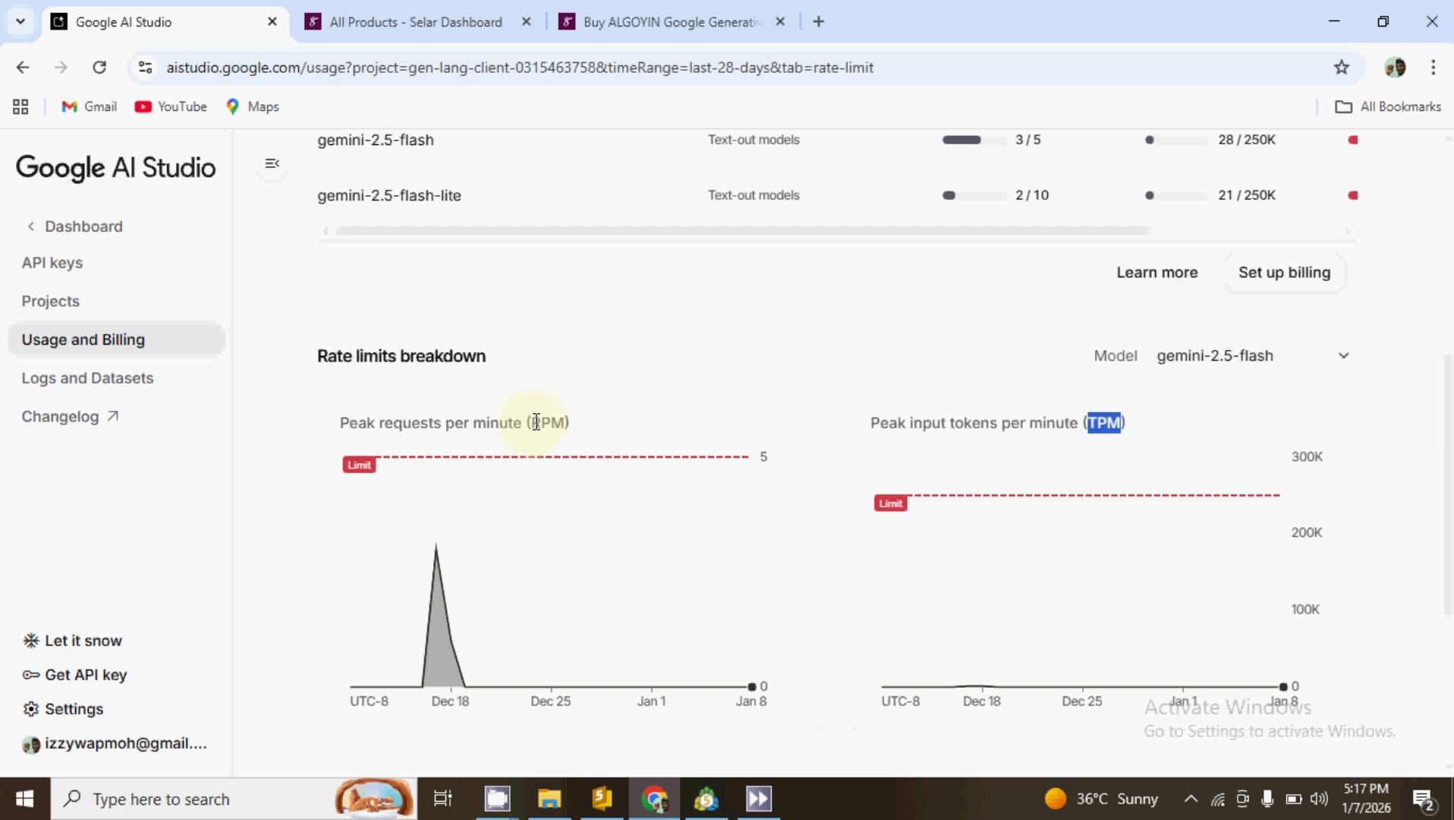
left_click_drag(535, 416, 565, 419)
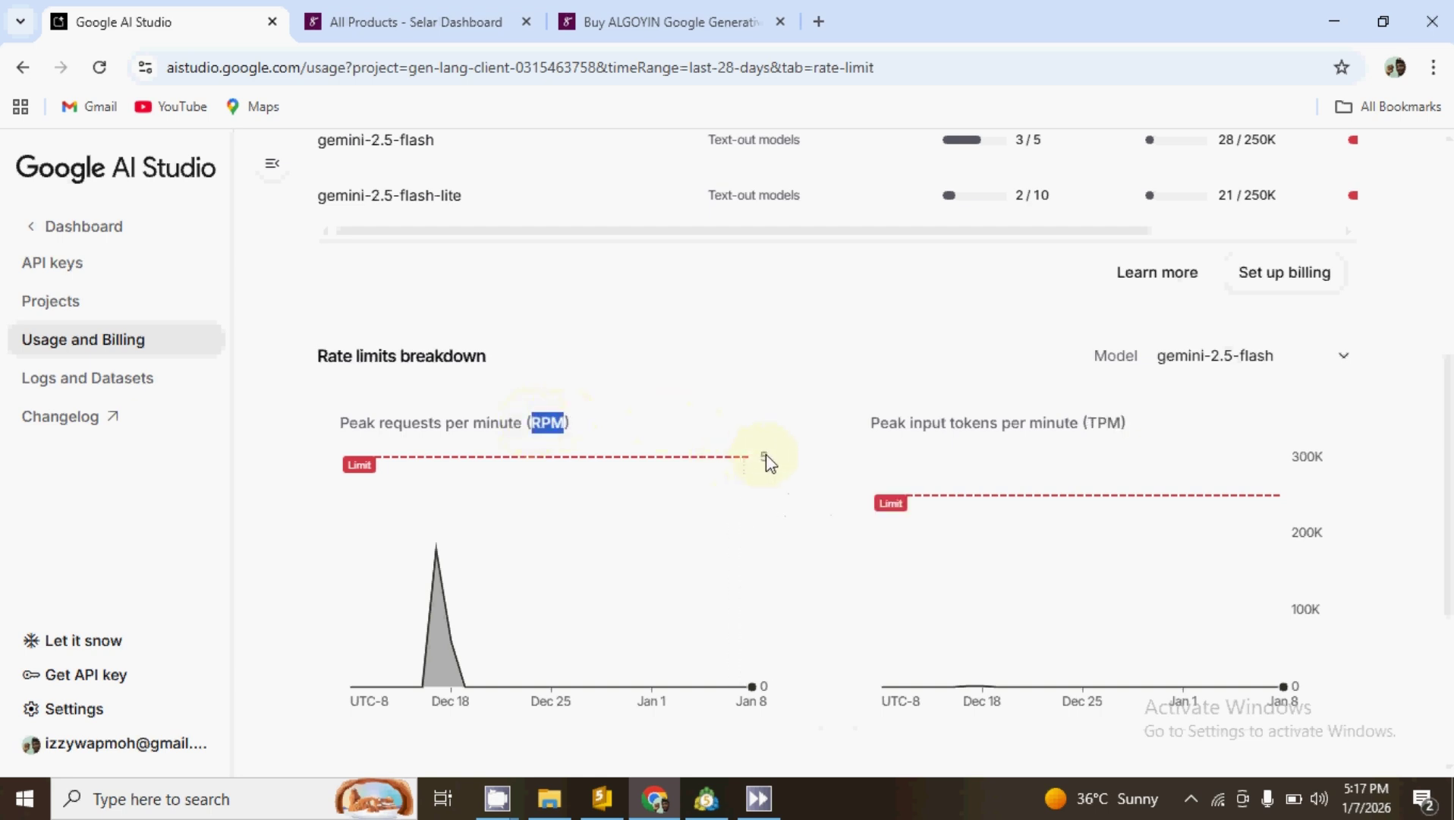
scroll(804, 707, "down", 1)
scroll(803, 708, "down", 2)
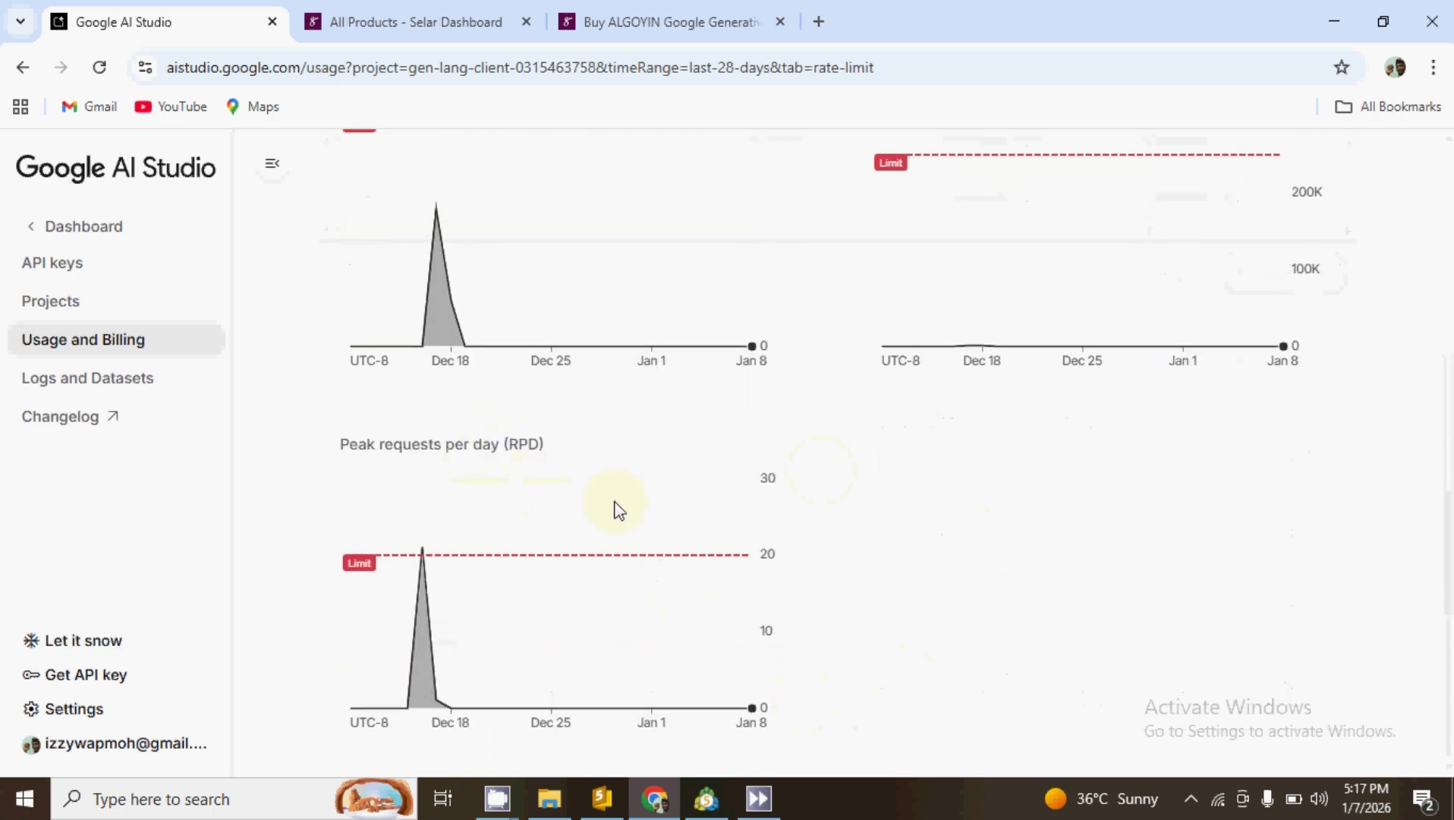
scroll(932, 577, "up", 1)
scroll(933, 568, "up", 2)
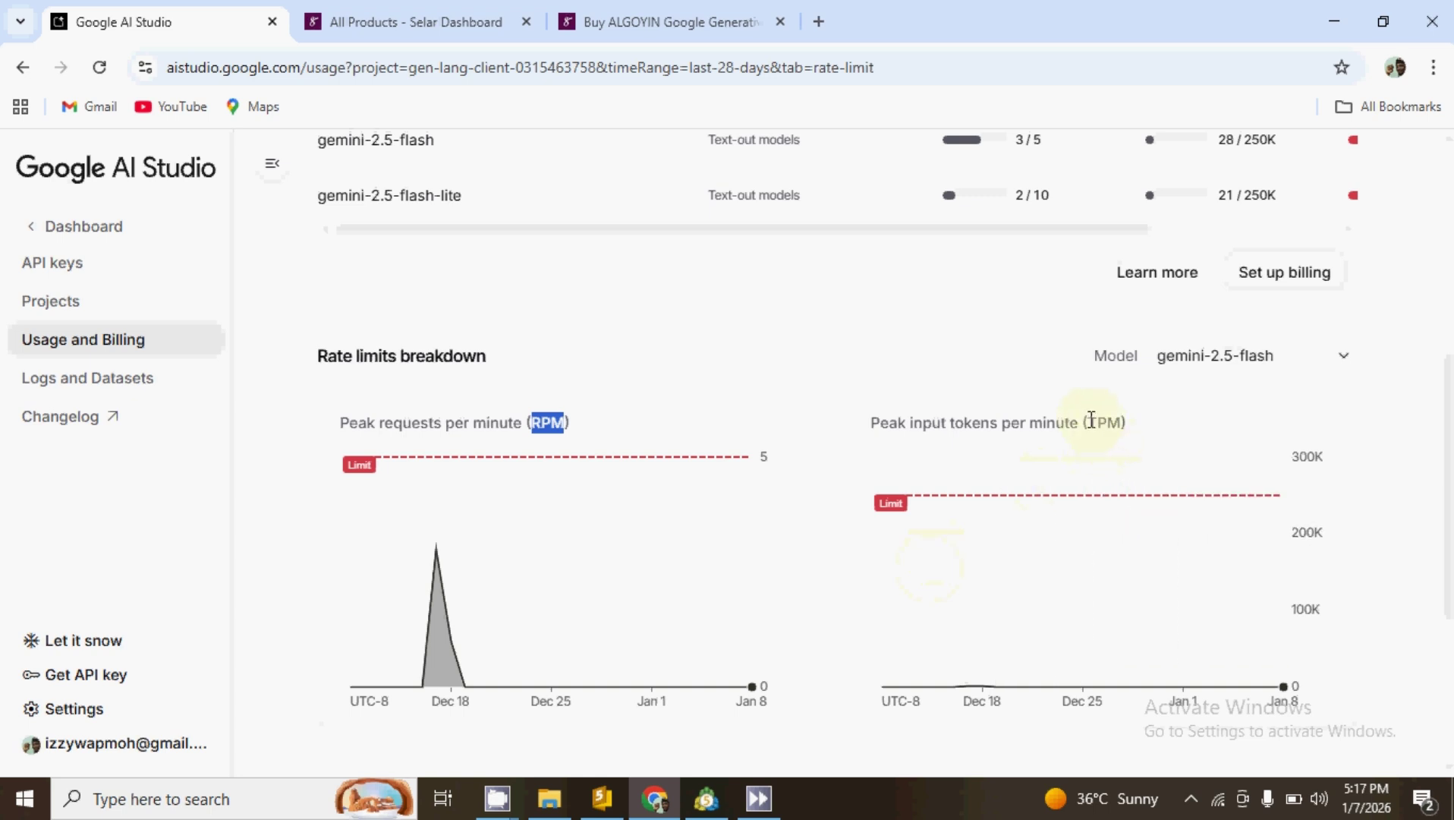
left_click_drag(1091, 419, 1121, 419)
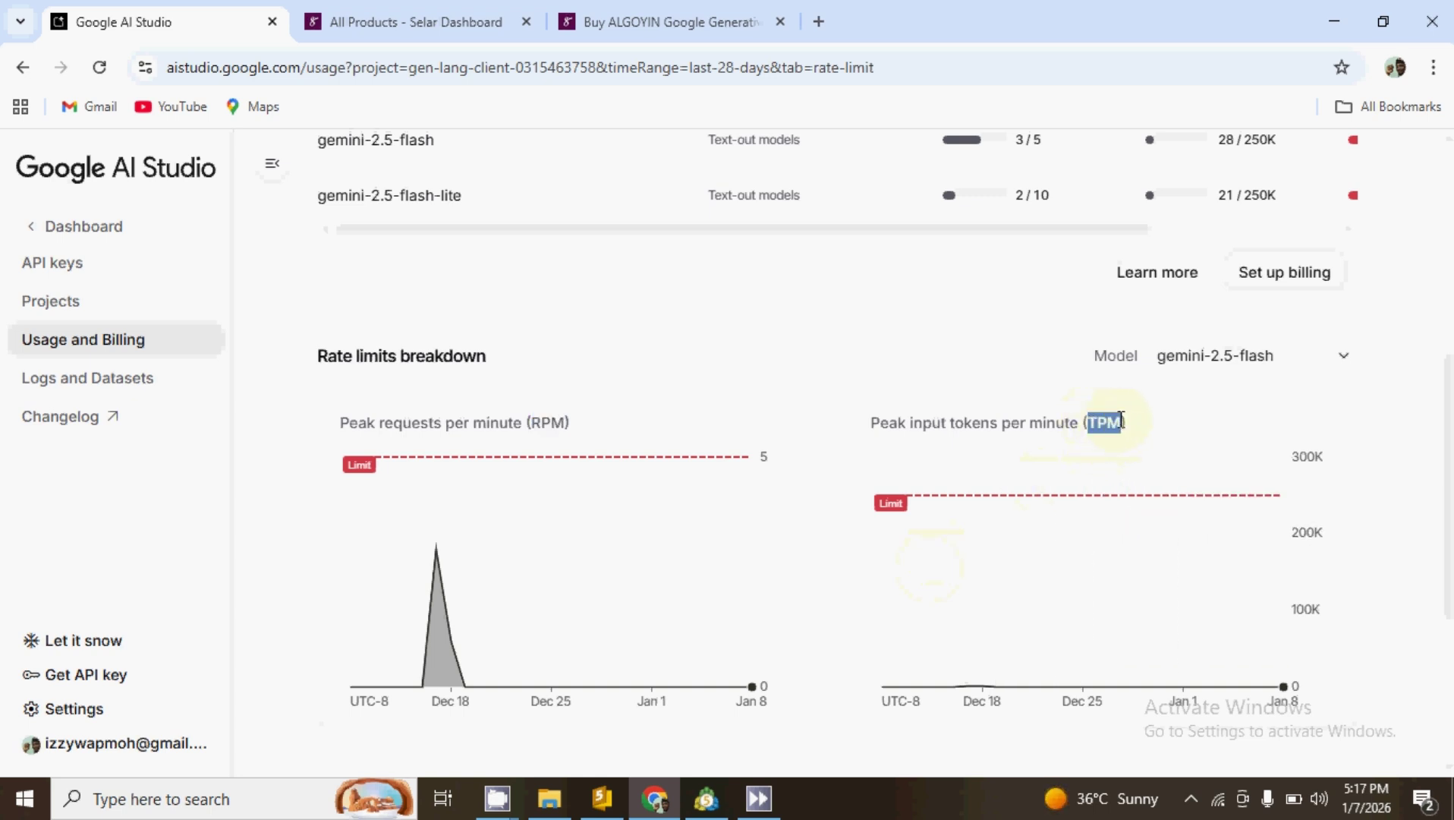